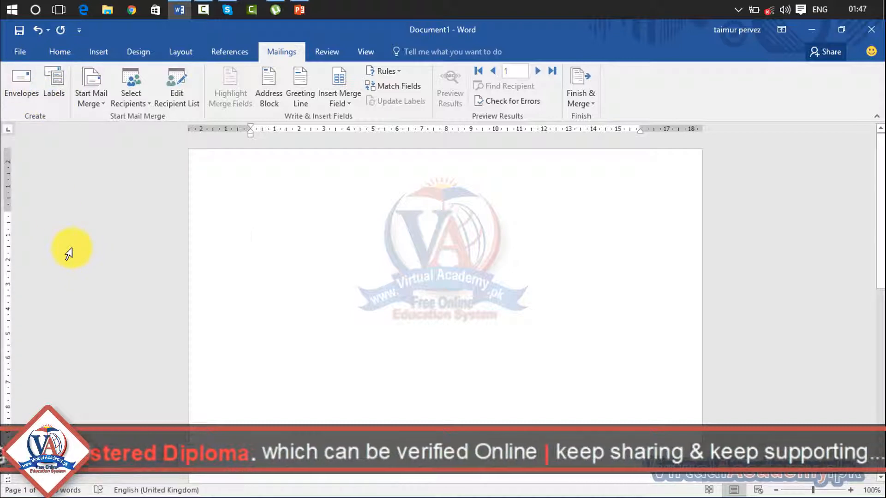
- Open Mailings > Envelopes and delete the pre-filled return address, then move to Delivery address
{"action": "left_click", "coordinate": [18, 85]}
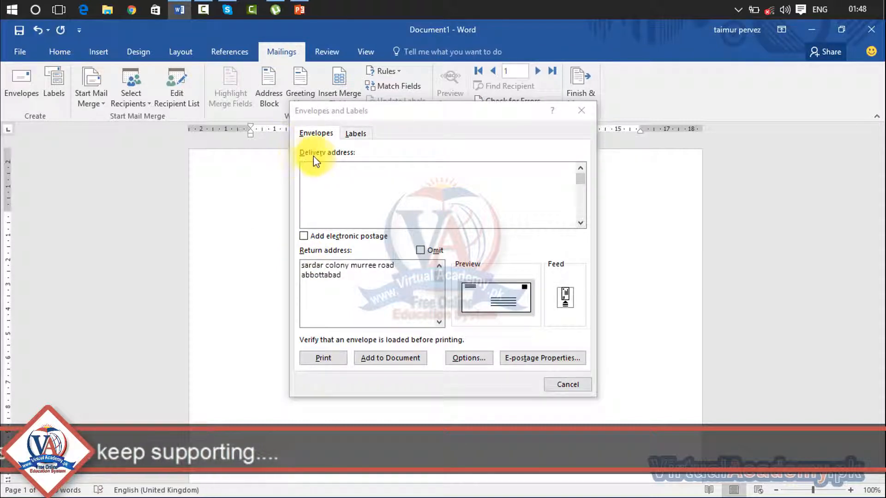
{"action": "left_click", "coordinate": [348, 278]}
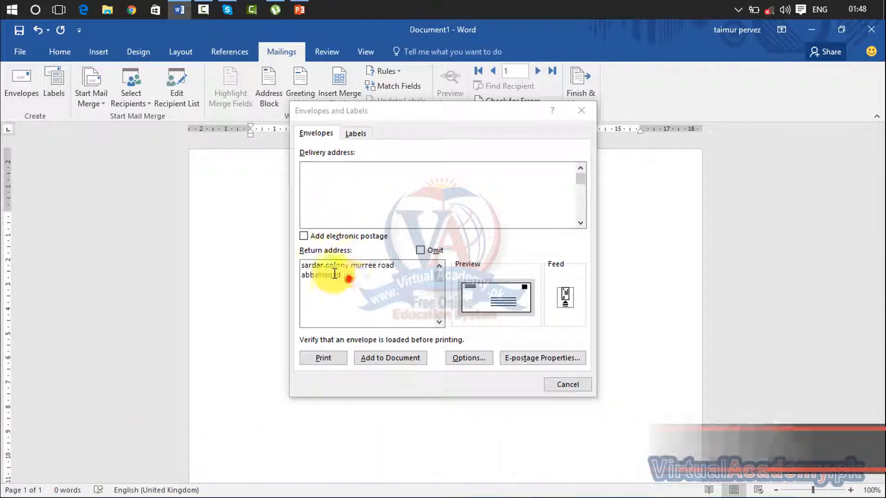
{"action": "left_click_drag", "start_coordinate": [334, 274], "coordinate": [284, 262]}
{"action": "key", "text": "Delete"}
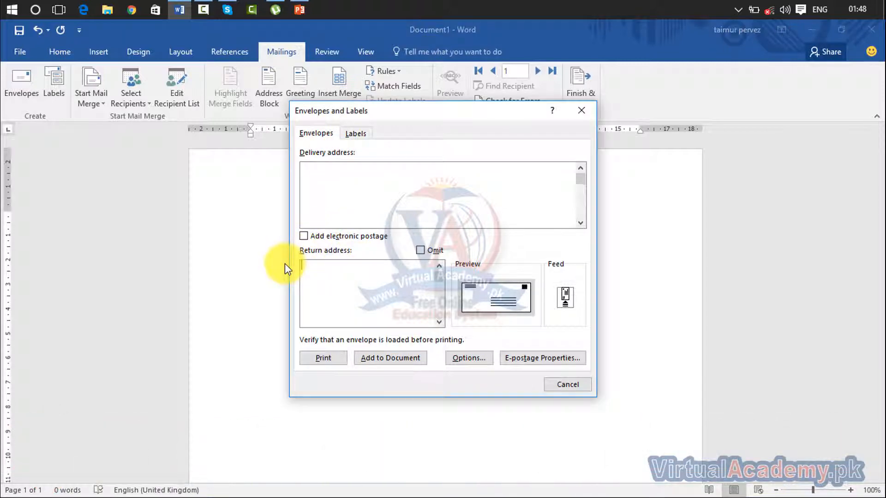
{"action": "left_click", "coordinate": [355, 183]}
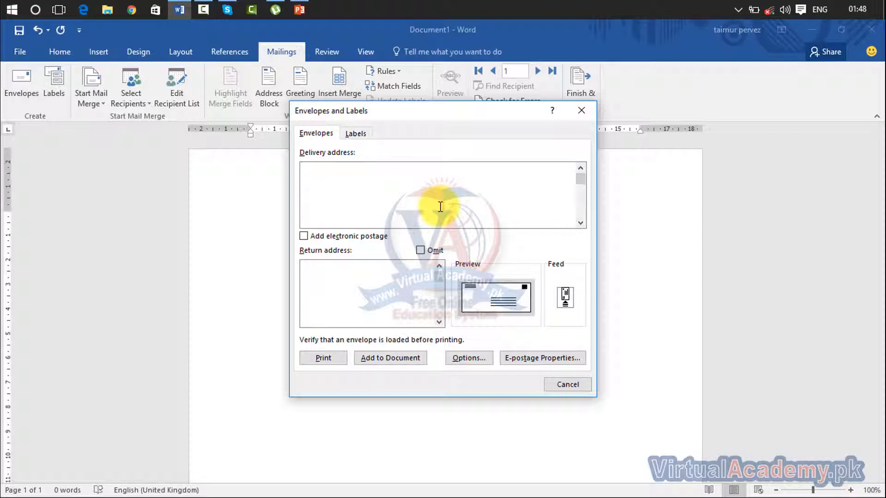
- Type the recipient's house number, road and town as the delivery address, correcting typos
{"action": "key", "text": "BackSpace"}
{"action": "key", "text": "BackSpace"}
{"action": "key", "text": "BackSpace"}
{"action": "key", "text": "Return"}
{"action": "key", "text": "BackSpace"}
{"action": "key", "text": "BackSpace"}
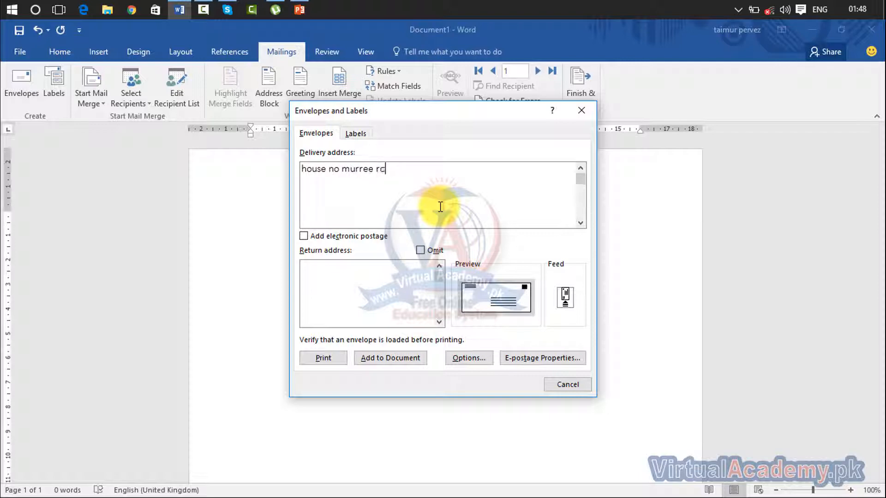
{"action": "key", "text": "BackSpace"}
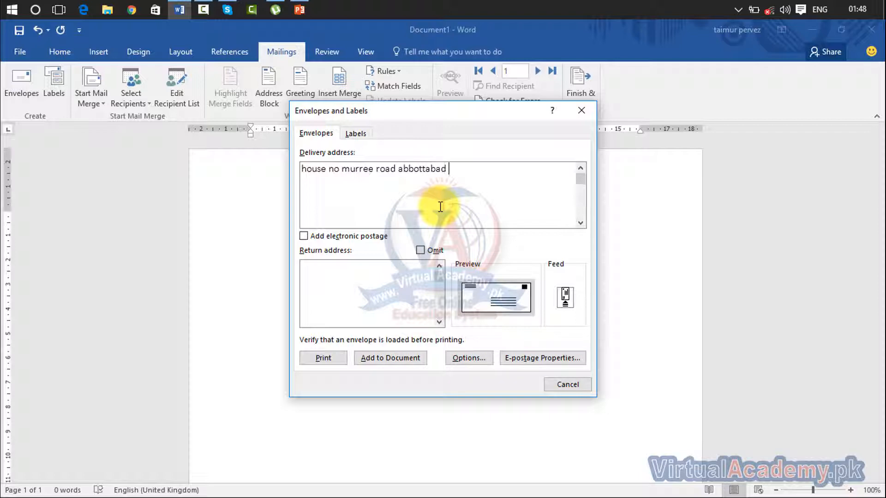
{"action": "key", "text": "BackSpace"}
{"action": "key", "text": "BackSpace"}
{"action": "key", "text": "BackSpace"}
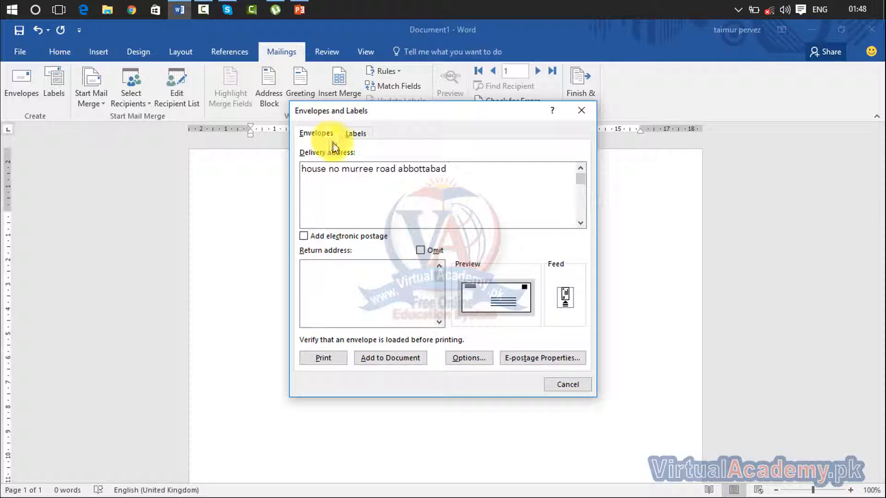
- Insert the colony name after the house number in the delivery address
{"action": "left_click", "coordinate": [341, 168]}
{"action": "type", "text": "sa"}
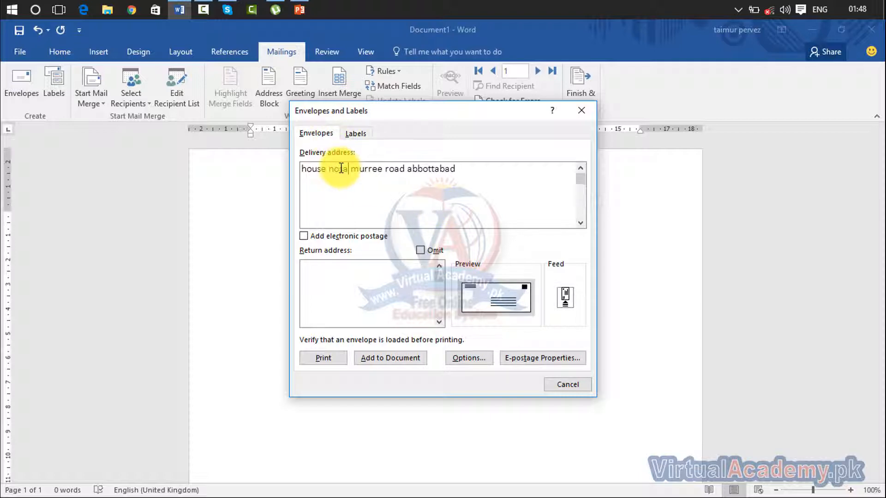
{"action": "key", "text": "BackSpace"}
{"action": "key", "text": "BackSpace"}
{"action": "type", "text": "sardar colony"}
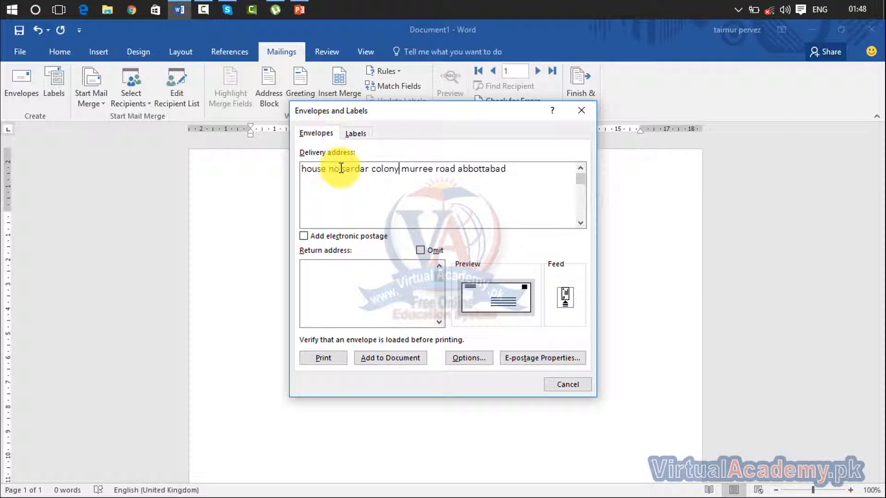
{"action": "left_click", "coordinate": [519, 174]}
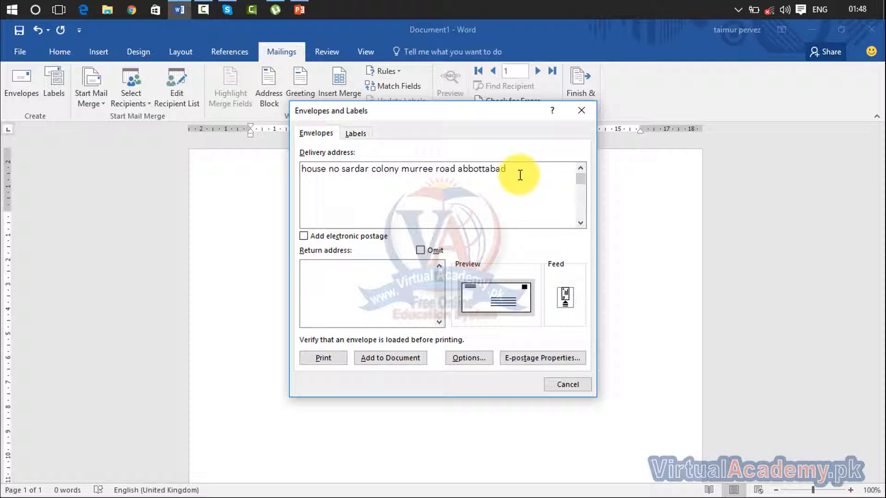
- Select the full delivery address line, leaving the caret in the empty return address box
{"action": "left_click", "coordinate": [341, 287]}
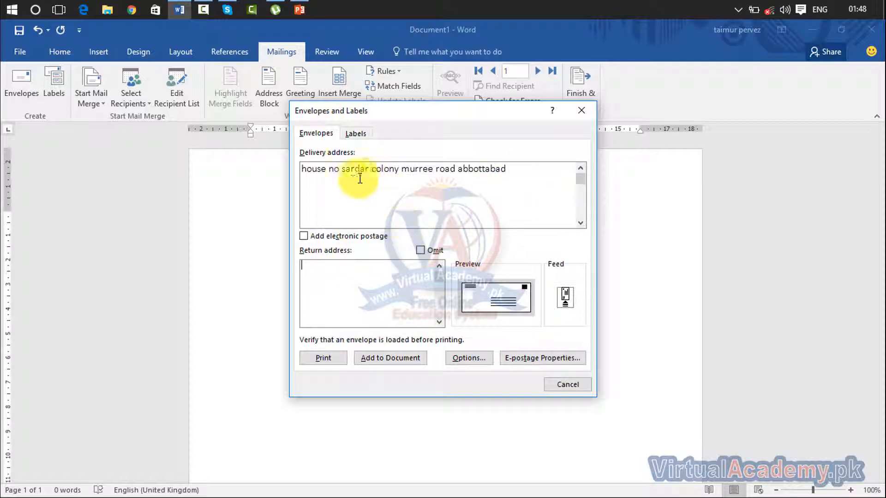
{"action": "left_click_drag", "start_coordinate": [510, 174], "coordinate": [311, 178]}
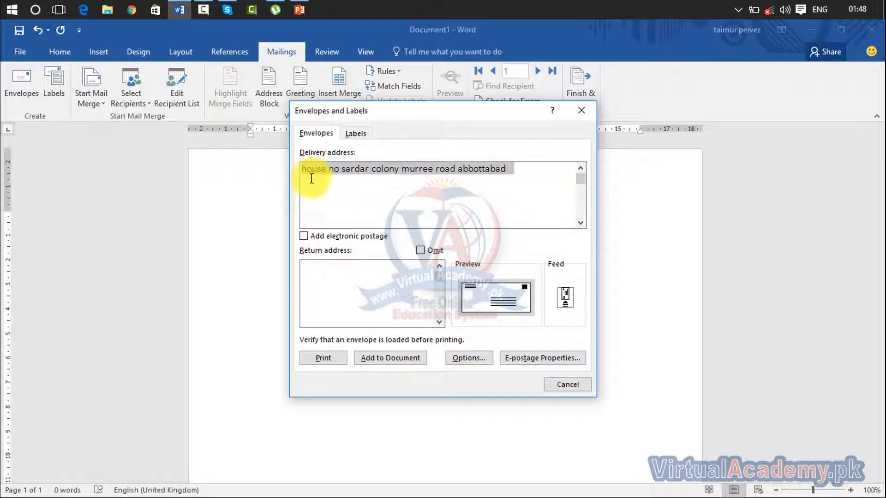
{"action": "left_click", "coordinate": [507, 172]}
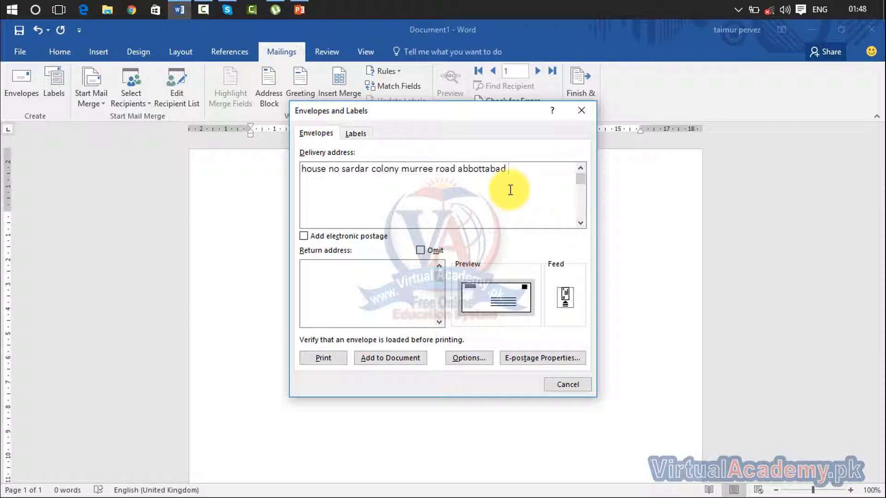
{"action": "left_click", "coordinate": [356, 273]}
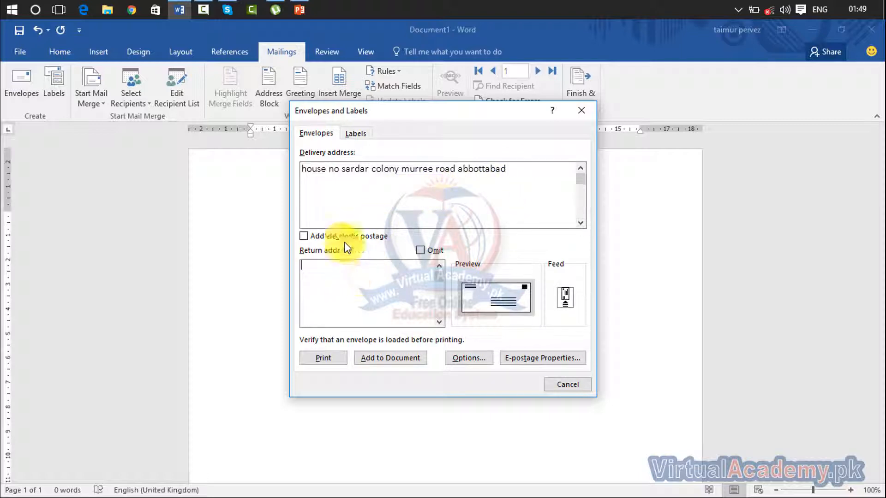
{"action": "left_click", "coordinate": [506, 169]}
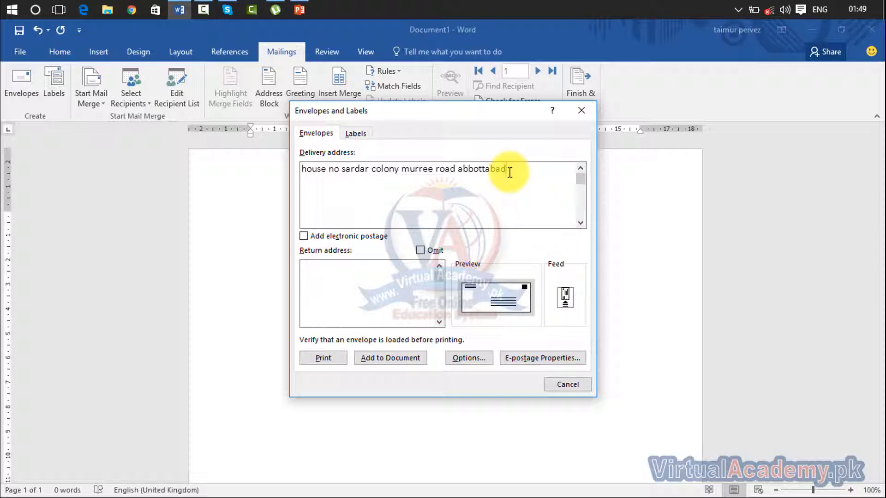
{"action": "left_click_drag", "start_coordinate": [509, 171], "coordinate": [307, 172]}
{"action": "left_click", "coordinate": [320, 287]}
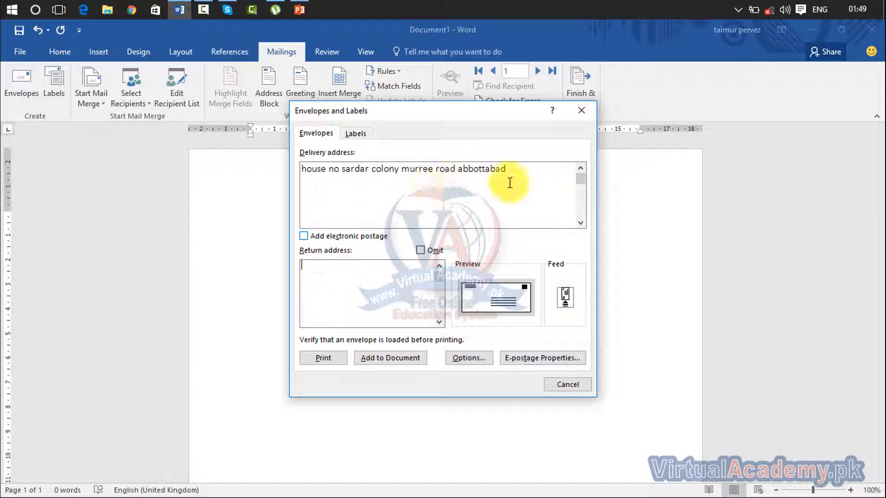
{"action": "left_click_drag", "start_coordinate": [508, 171], "coordinate": [305, 188]}
{"action": "left_click", "coordinate": [327, 279]}
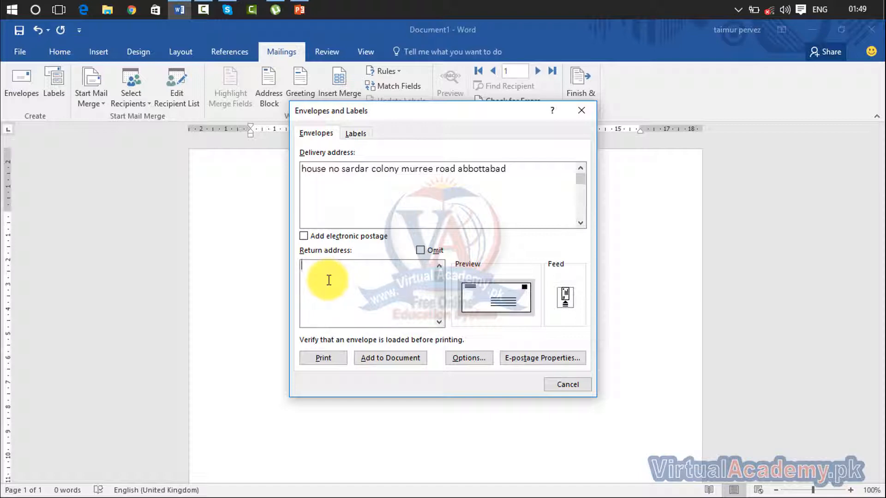
- Enter 'virtualacademy' as the return address, then select the return and delivery address text
{"action": "type", "text": "virtualacademy silk palaza supply abbottabad"}
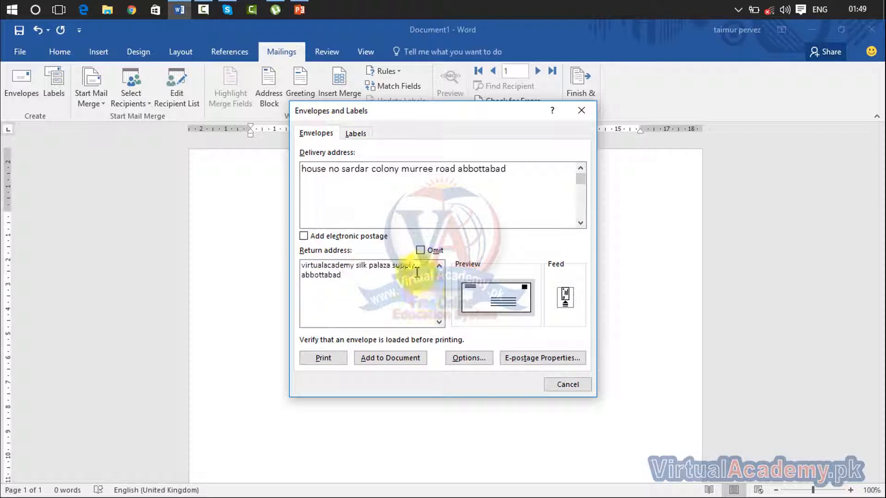
{"action": "left_click_drag", "start_coordinate": [355, 276], "coordinate": [300, 267]}
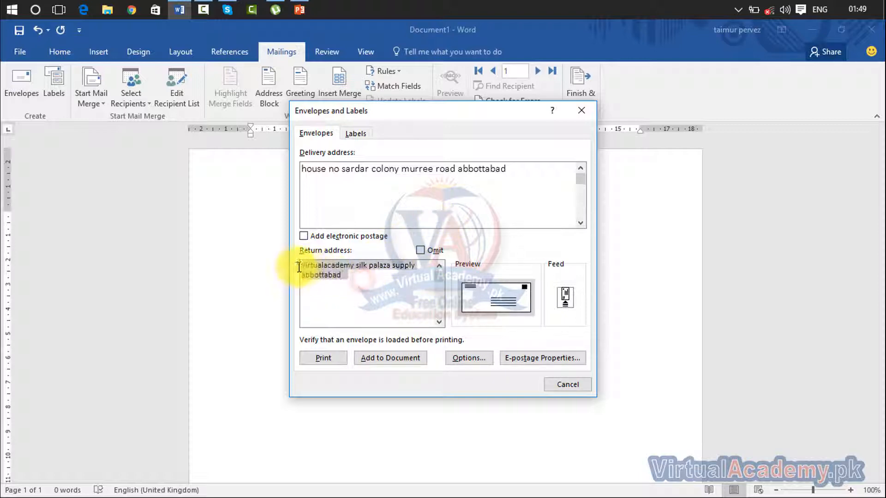
{"action": "left_click_drag", "start_coordinate": [508, 169], "coordinate": [300, 168]}
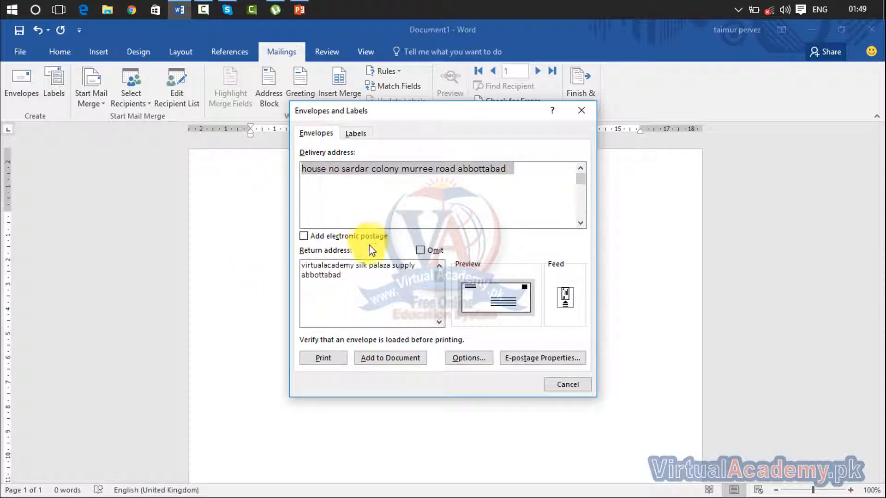
{"action": "left_click", "coordinate": [469, 358]}
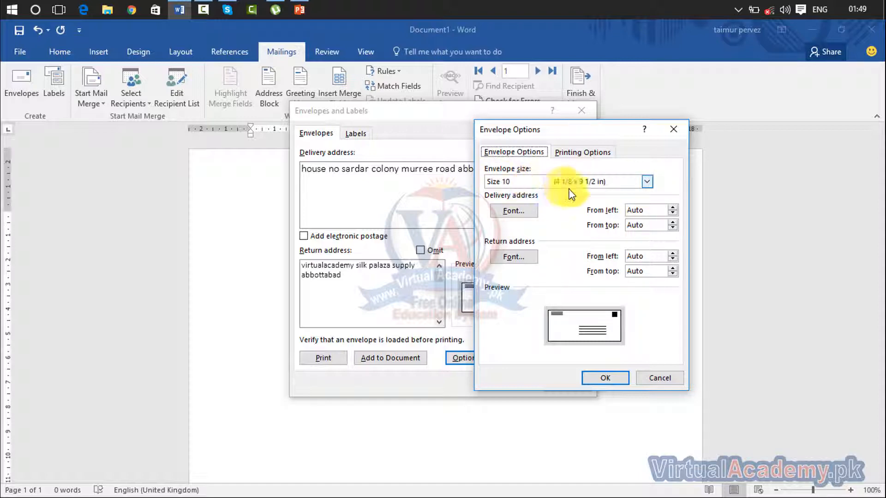
{"action": "left_click", "coordinate": [646, 182]}
{"action": "left_click", "coordinate": [647, 182]}
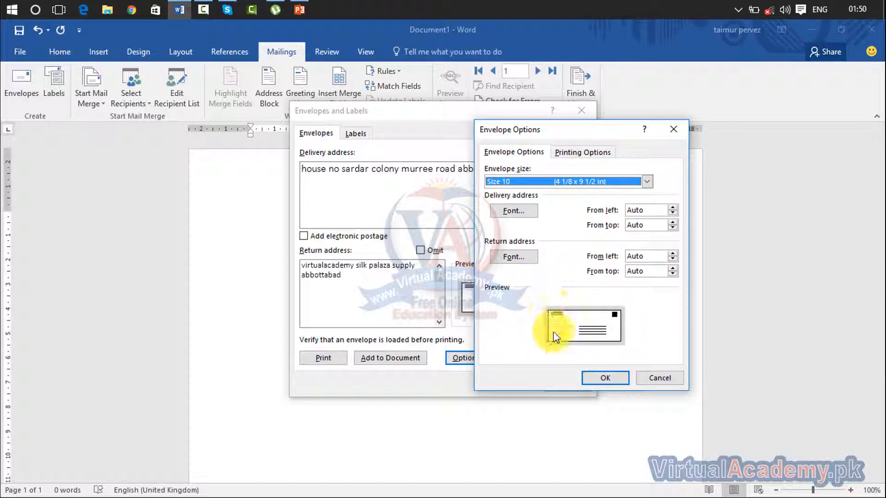
{"action": "left_click", "coordinate": [647, 181]}
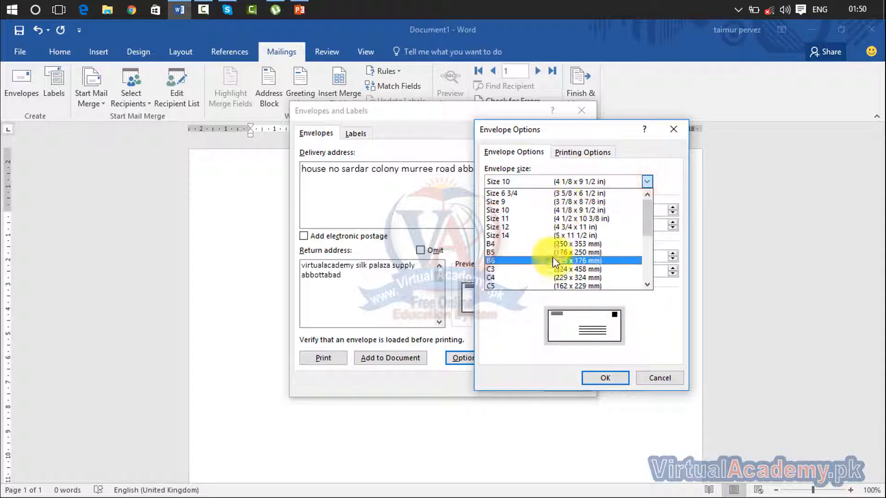
{"action": "left_click", "coordinate": [651, 322]}
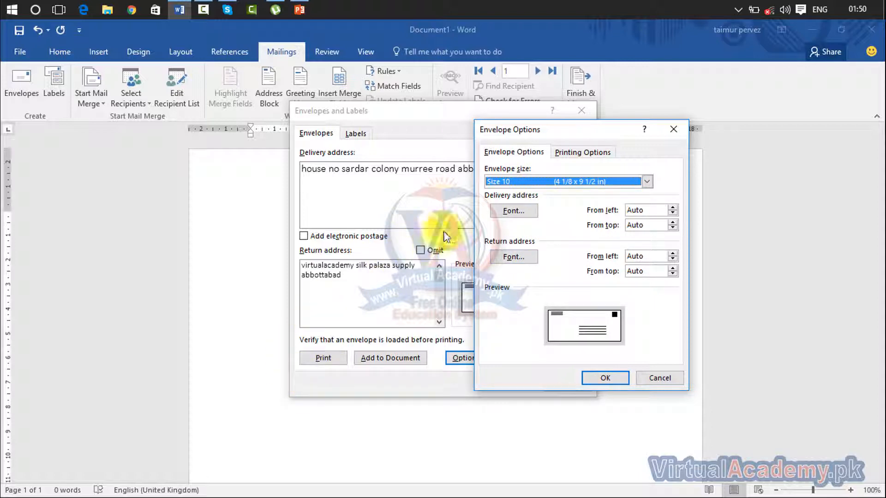
{"action": "left_click", "coordinate": [600, 379]}
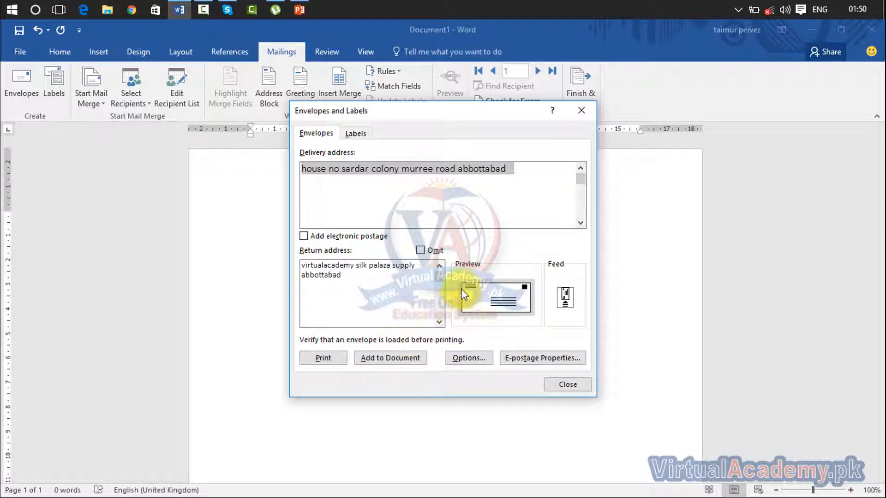
- Add the envelope to the document, saving the new return address as default, then open Labels
{"action": "left_click", "coordinate": [398, 358]}
{"action": "left_click", "coordinate": [429, 304]}
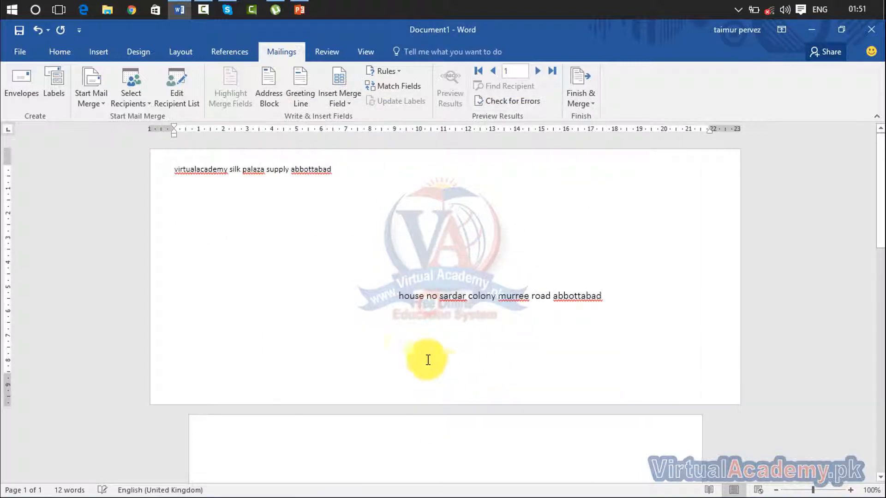
{"action": "left_click_drag", "start_coordinate": [167, 169], "coordinate": [340, 174]}
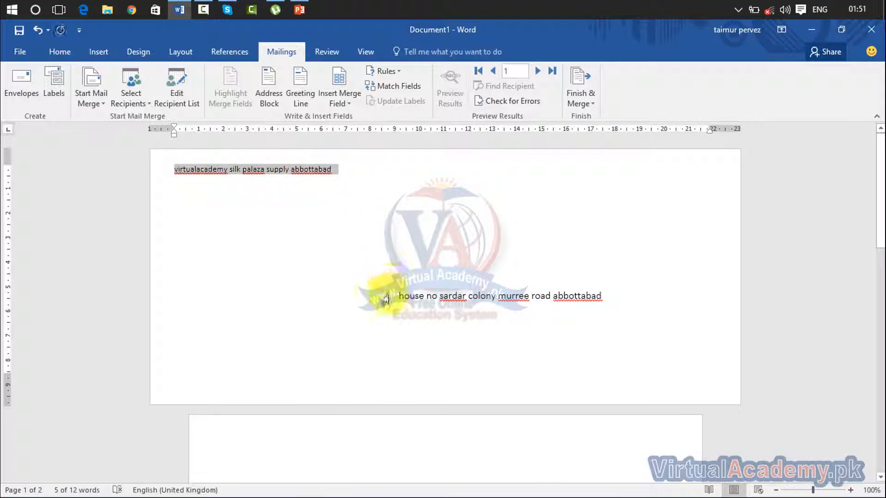
{"action": "left_click_drag", "start_coordinate": [398, 296], "coordinate": [600, 300]}
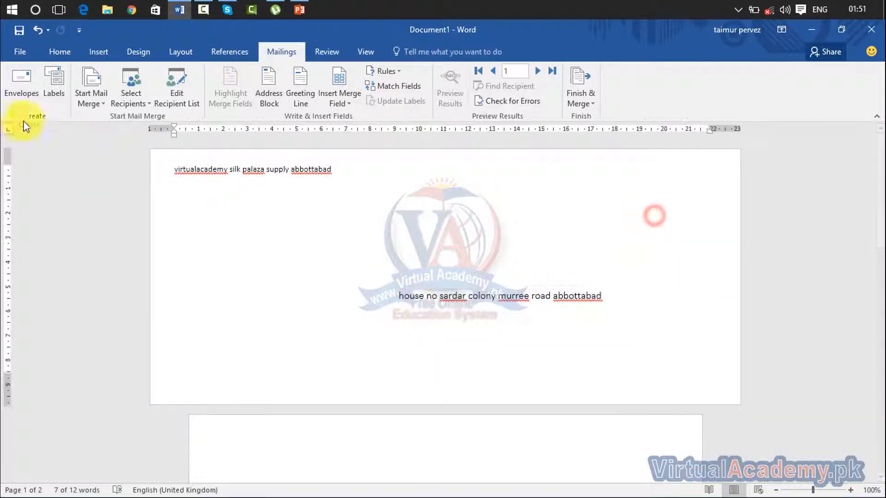
{"action": "left_click", "coordinate": [50, 91]}
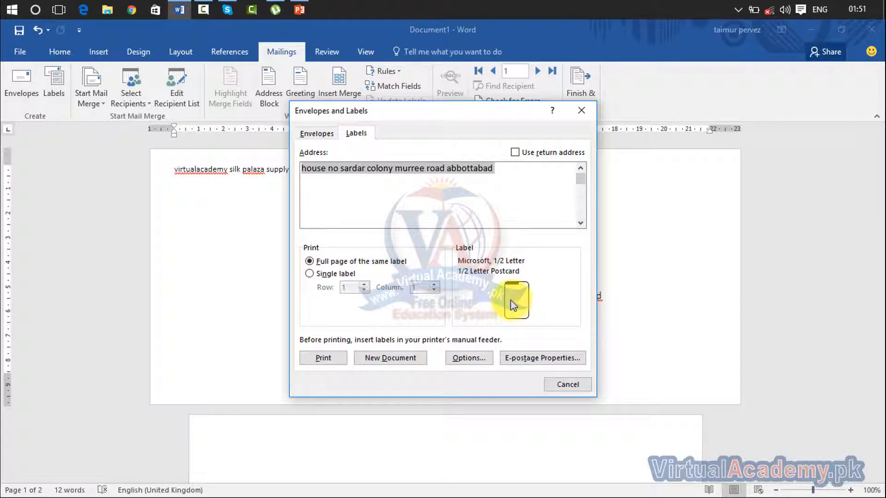
- Add 'to' and 'from' lines around the label address, then cancel the Label Options dialog
{"action": "mouse_move", "coordinate": [307, 167]}
{"action": "left_mouse_down"}
{"action": "mouse_move", "coordinate": [495, 178]}
{"action": "mouse_move", "coordinate": [301, 168]}
{"action": "left_mouse_up"}
{"action": "left_click", "coordinate": [495, 178]}
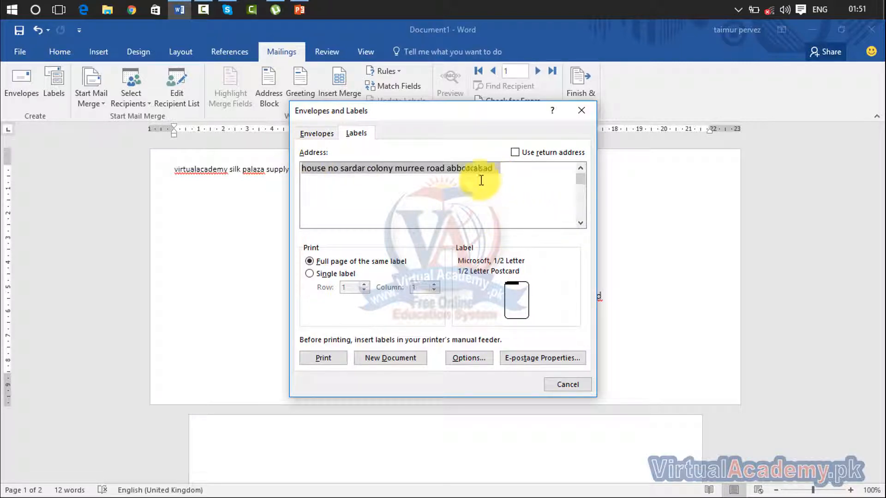
{"action": "left_click", "coordinate": [298, 169]}
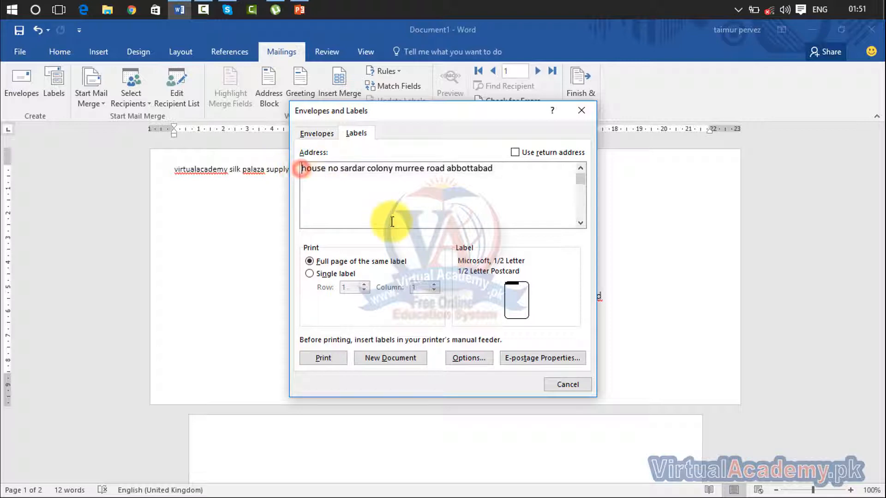
{"action": "key", "text": "Return"}
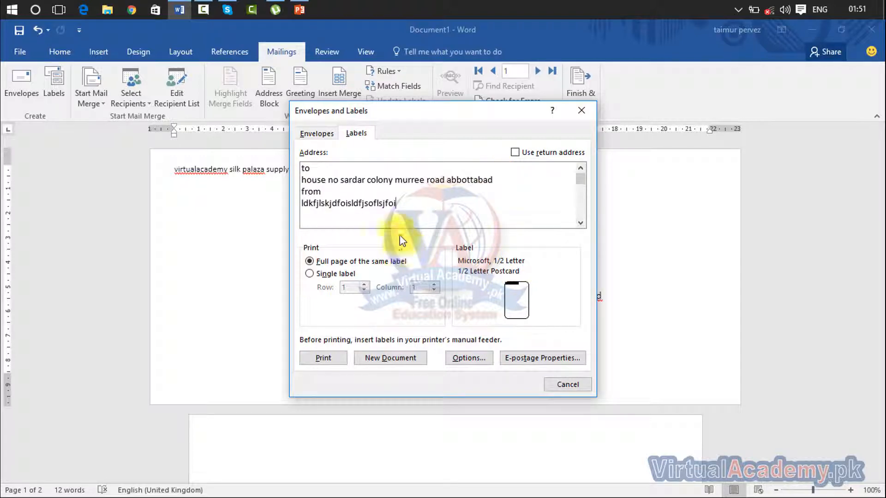
{"action": "left_click_drag", "start_coordinate": [396, 204], "coordinate": [286, 173]}
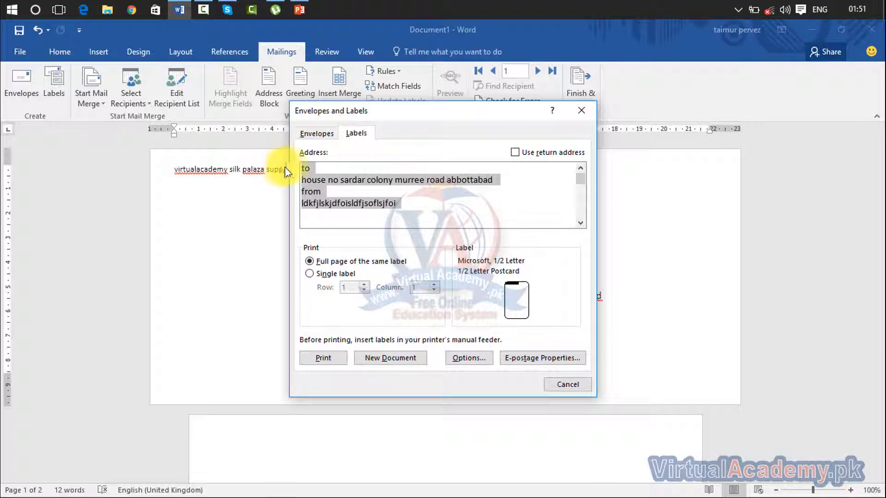
{"action": "left_click_drag", "start_coordinate": [396, 202], "coordinate": [293, 198]}
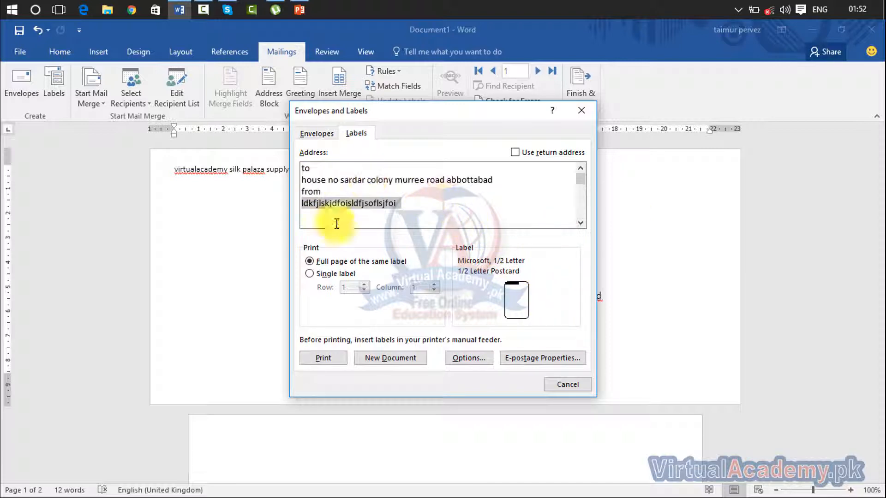
{"action": "left_click", "coordinate": [469, 358]}
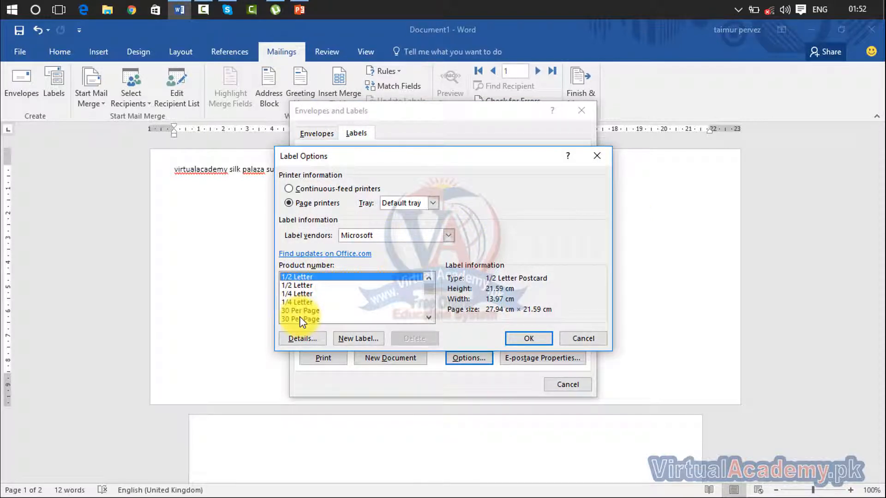
{"action": "left_click", "coordinate": [605, 343]}
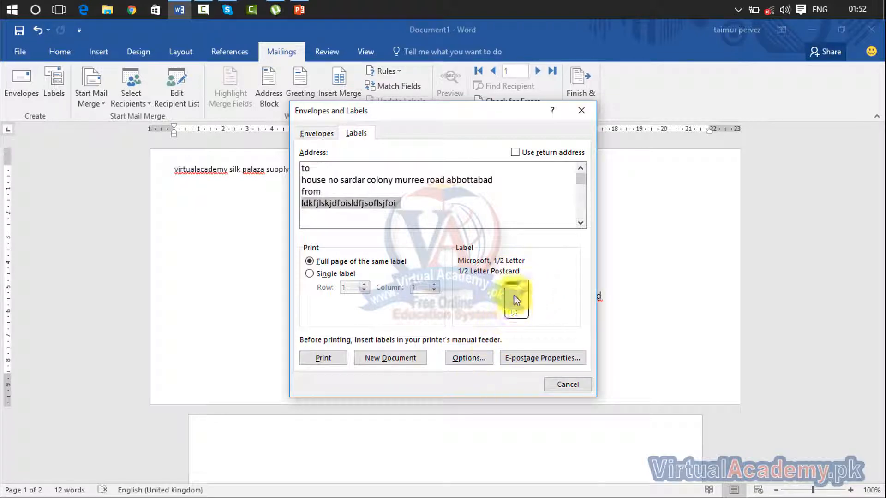
- Create the Labels2 document holding the address text in two side-by-side labels
{"action": "left_click", "coordinate": [421, 361]}
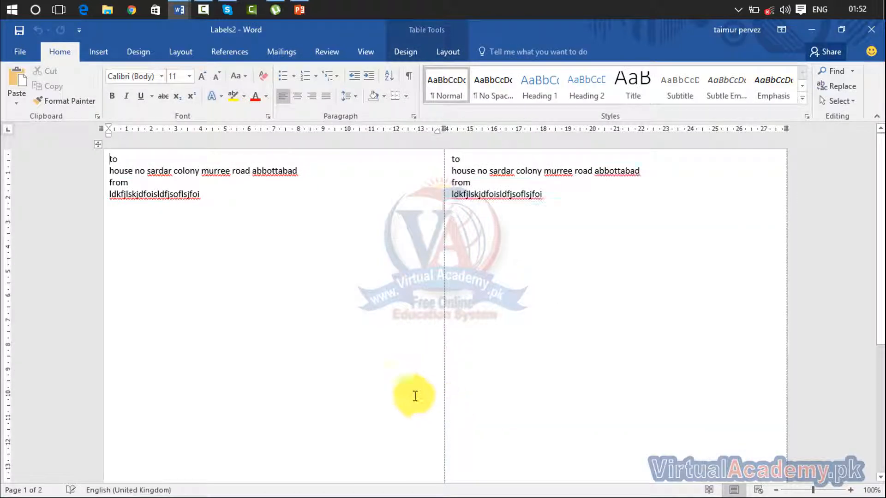
{"action": "left_click_drag", "start_coordinate": [201, 196], "coordinate": [115, 162]}
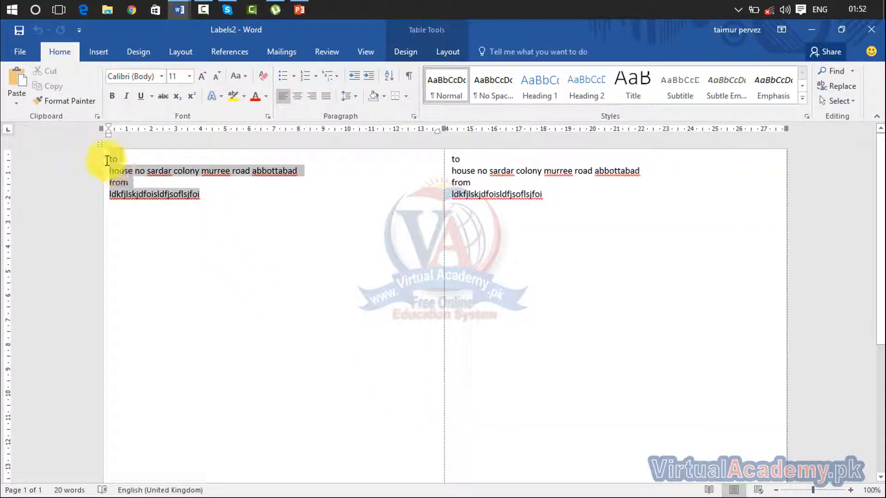
{"action": "left_click_drag", "start_coordinate": [544, 195], "coordinate": [459, 161]}
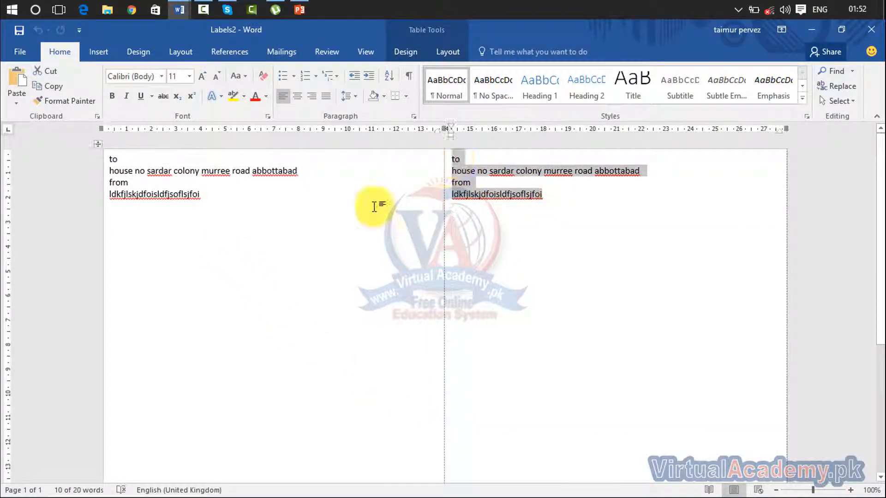
{"action": "left_click_drag", "start_coordinate": [543, 196], "coordinate": [453, 161]}
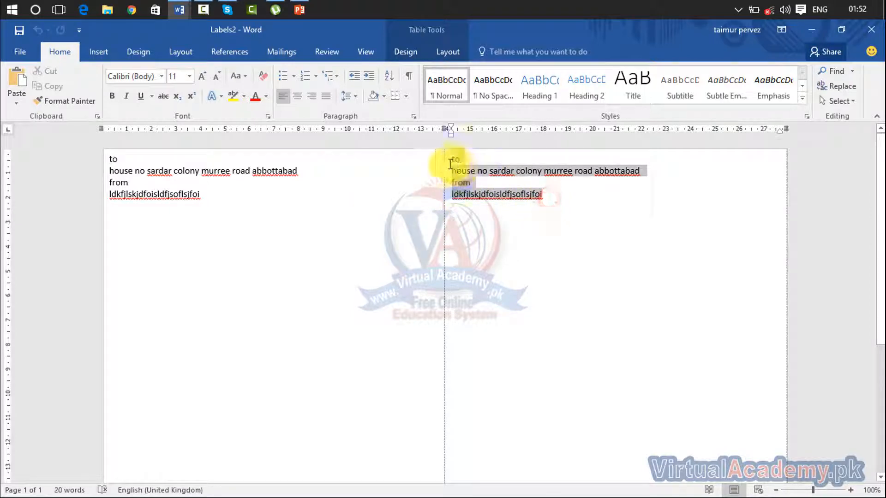
{"action": "left_click_drag", "start_coordinate": [225, 194], "coordinate": [103, 158]}
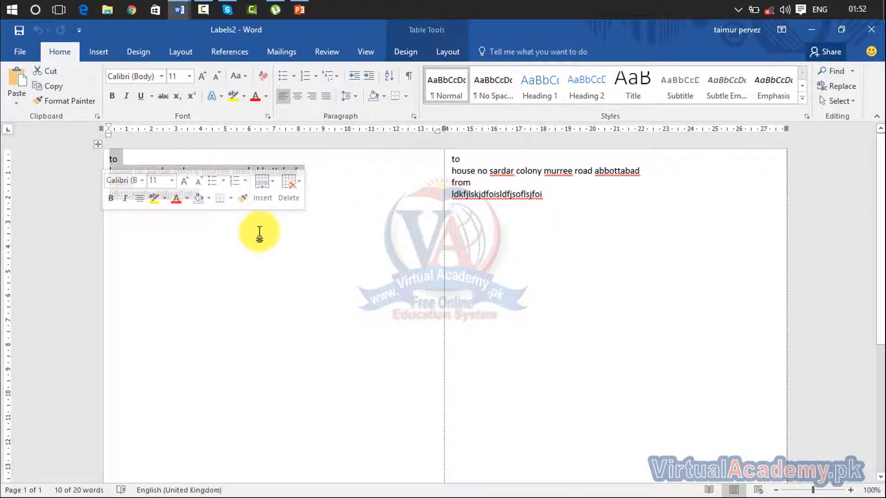
{"action": "left_click", "coordinate": [343, 285]}
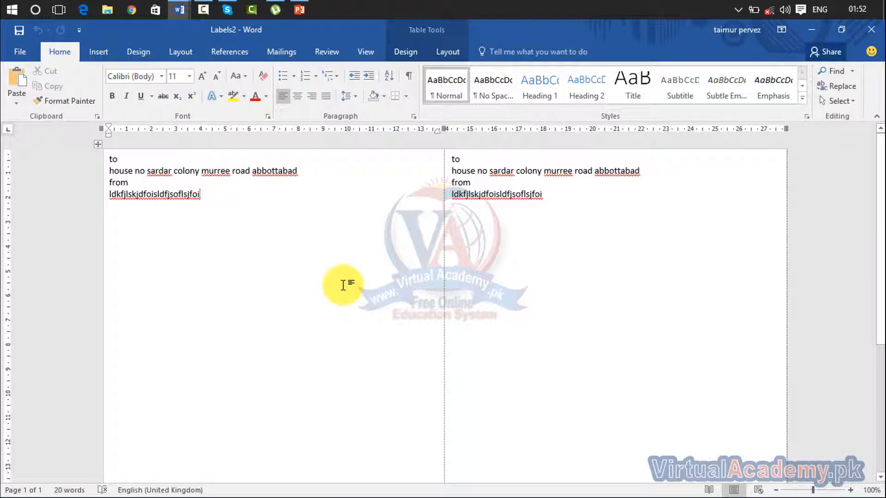
- Switch to the Mailings tab and select the text of the left and right labels
{"action": "left_click", "coordinate": [282, 52]}
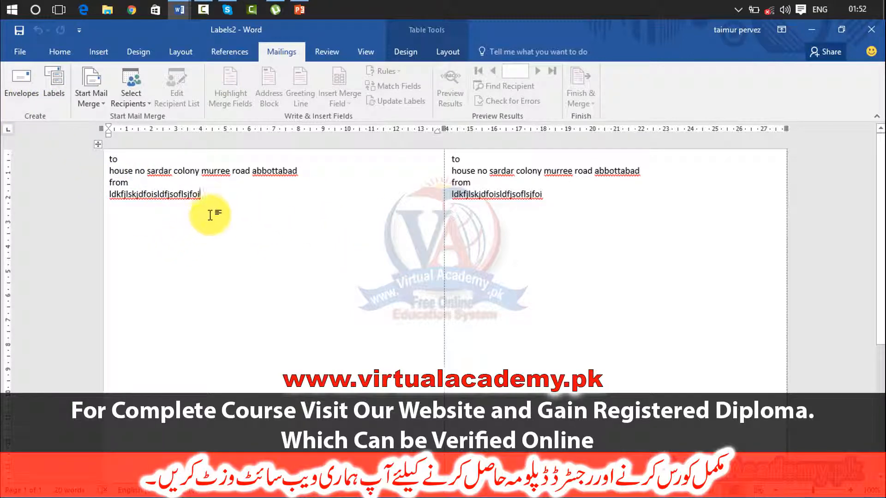
{"action": "left_click_drag", "start_coordinate": [216, 204], "coordinate": [99, 164]}
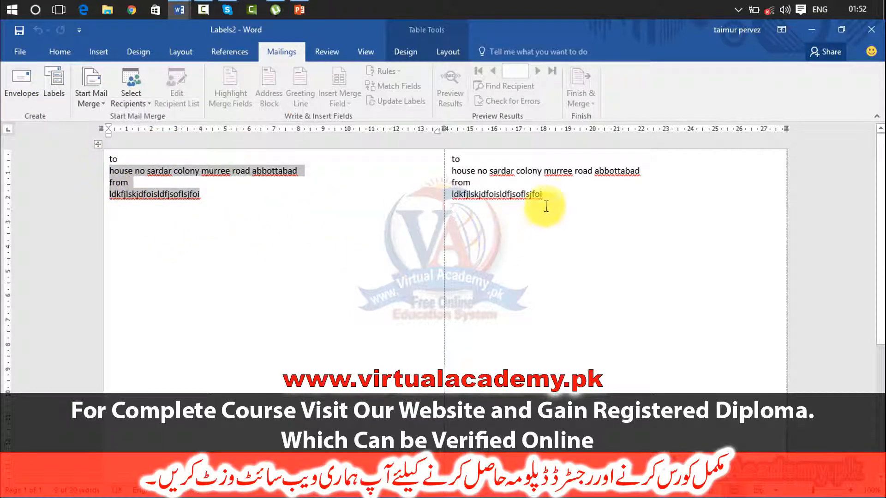
{"action": "left_click_drag", "start_coordinate": [544, 202], "coordinate": [458, 159]}
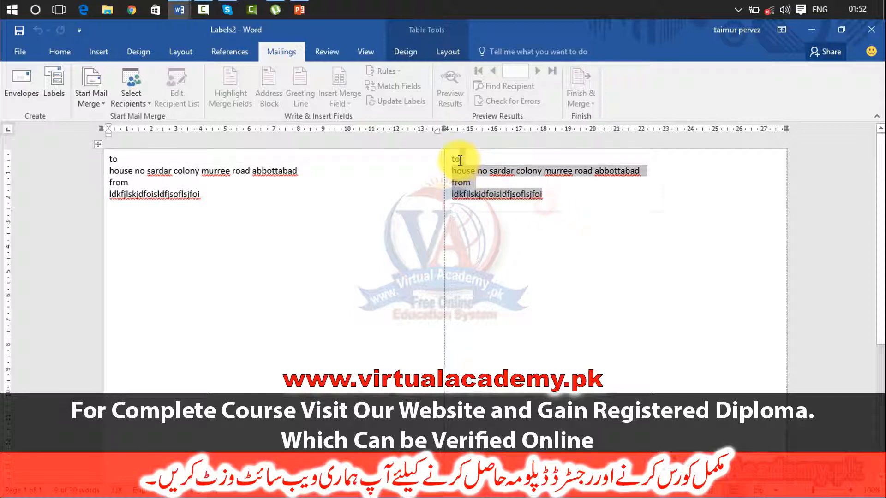
{"action": "left_click", "coordinate": [561, 250]}
{"action": "left_click_drag", "start_coordinate": [546, 199], "coordinate": [179, 177]}
{"action": "left_click", "coordinate": [141, 183]}
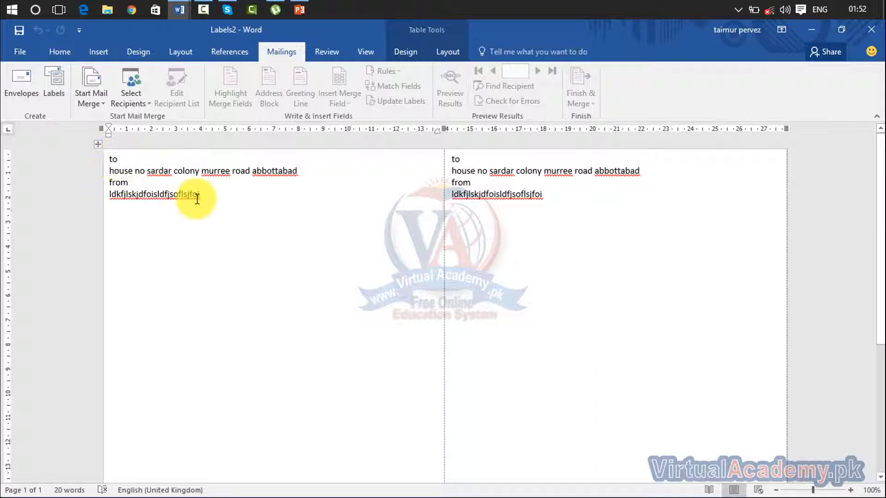
{"action": "left_click_drag", "start_coordinate": [206, 198], "coordinate": [113, 158]}
{"action": "left_click_drag", "start_coordinate": [545, 195], "coordinate": [439, 166]}
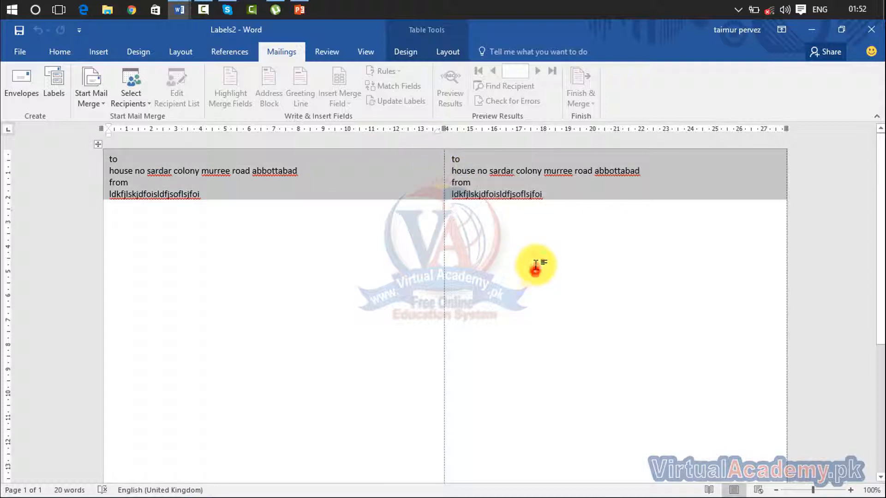
{"action": "left_click_drag", "start_coordinate": [541, 196], "coordinate": [454, 159]}
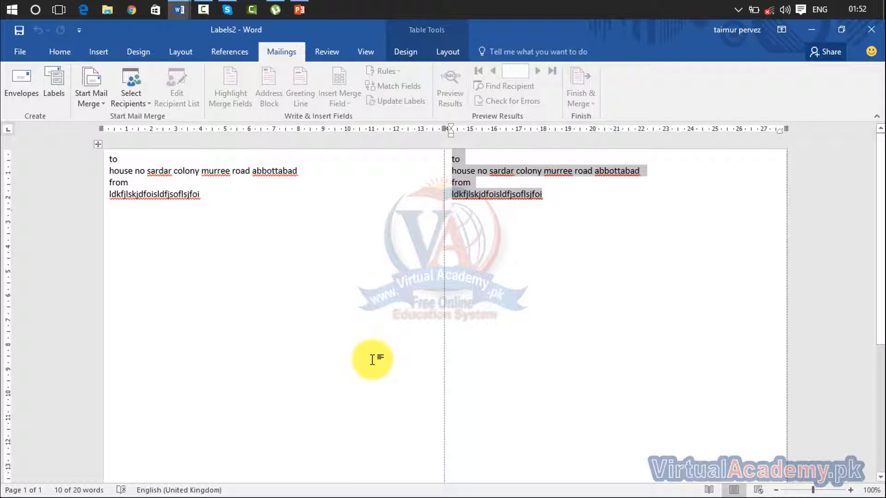
- Close Labels2 and Document1 without saving, then start a new blank document
{"action": "left_click", "coordinate": [868, 27]}
{"action": "left_click", "coordinate": [450, 289]}
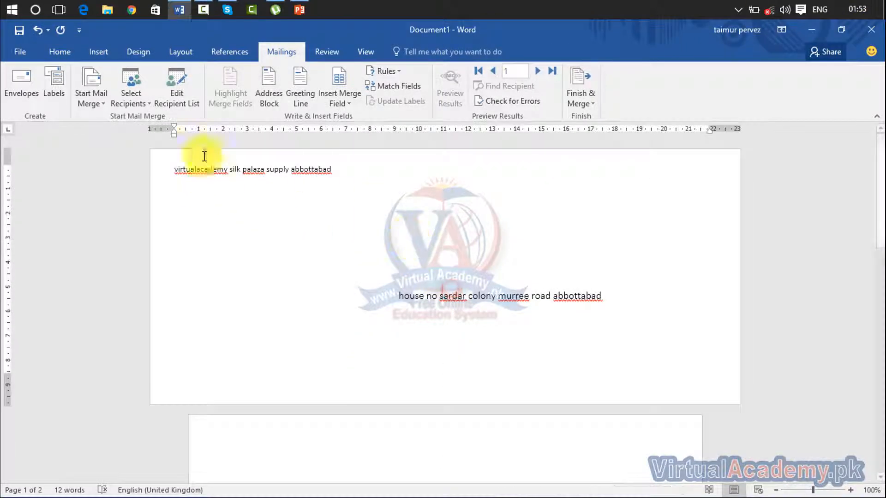
{"action": "left_click", "coordinate": [870, 29]}
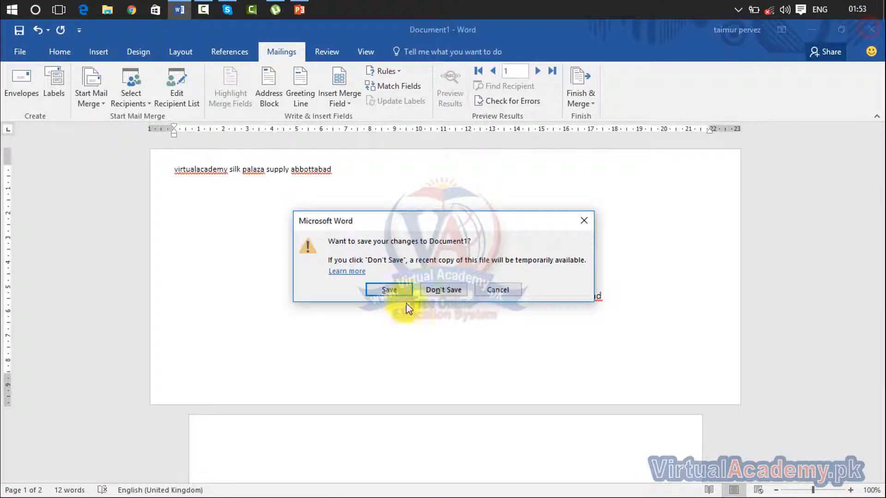
{"action": "left_click", "coordinate": [427, 290]}
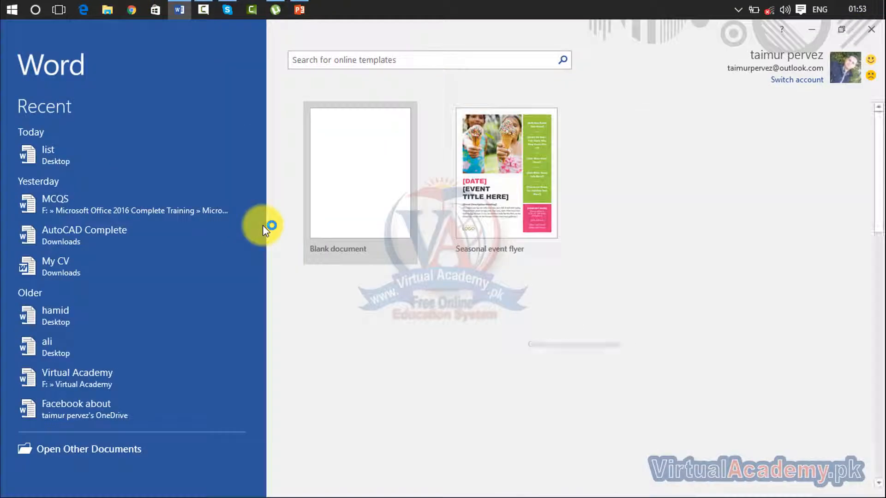
{"action": "left_click", "coordinate": [307, 195]}
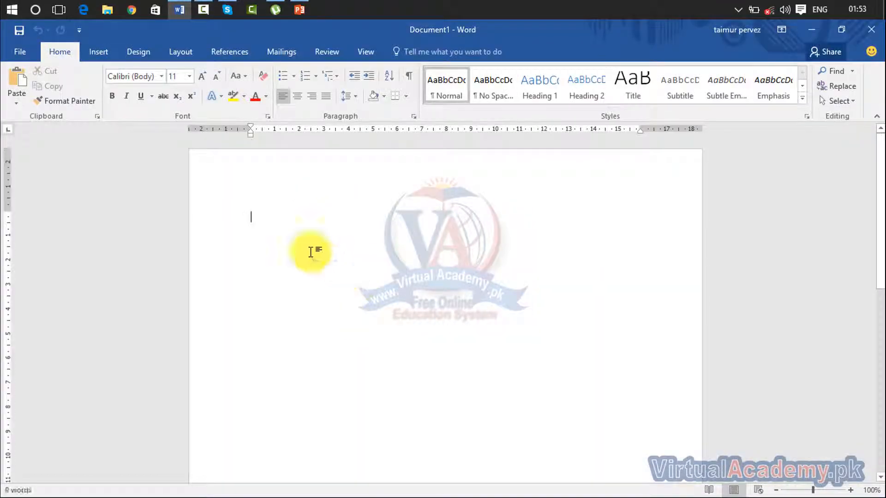
- Run the Step-by-Step Mail Merge Wizard to the Select recipients step, then close its pane
{"action": "left_click", "coordinate": [283, 50]}
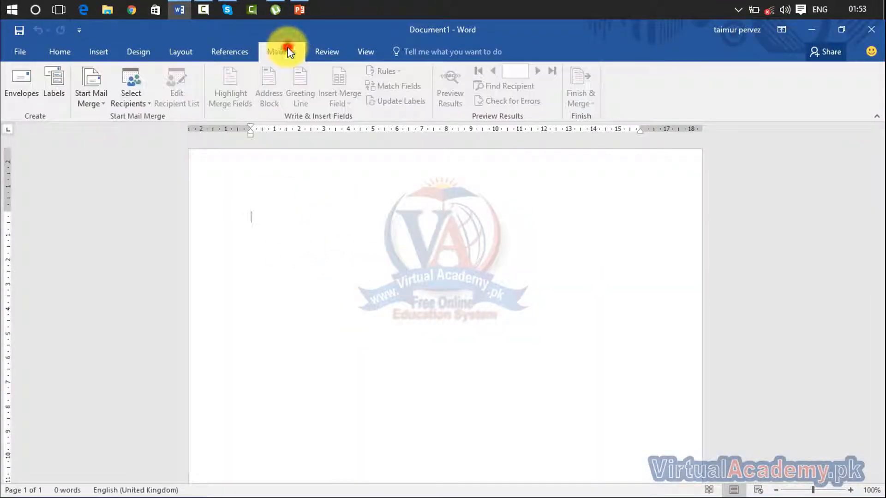
{"action": "left_click", "coordinate": [90, 104]}
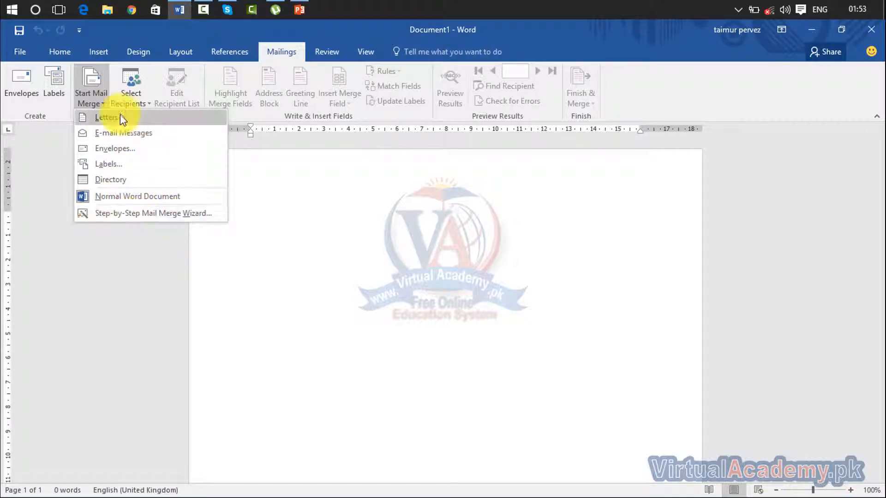
{"action": "left_click", "coordinate": [119, 214]}
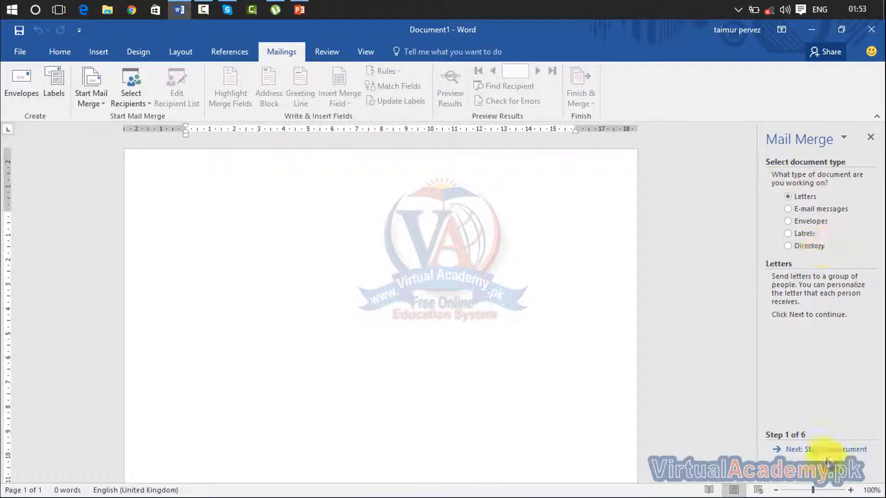
{"action": "left_click", "coordinate": [828, 451]}
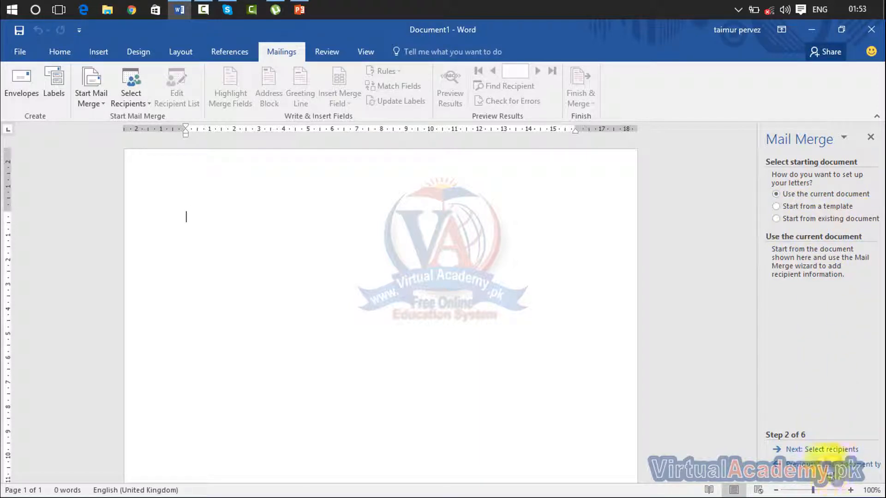
{"action": "left_click", "coordinate": [822, 450]}
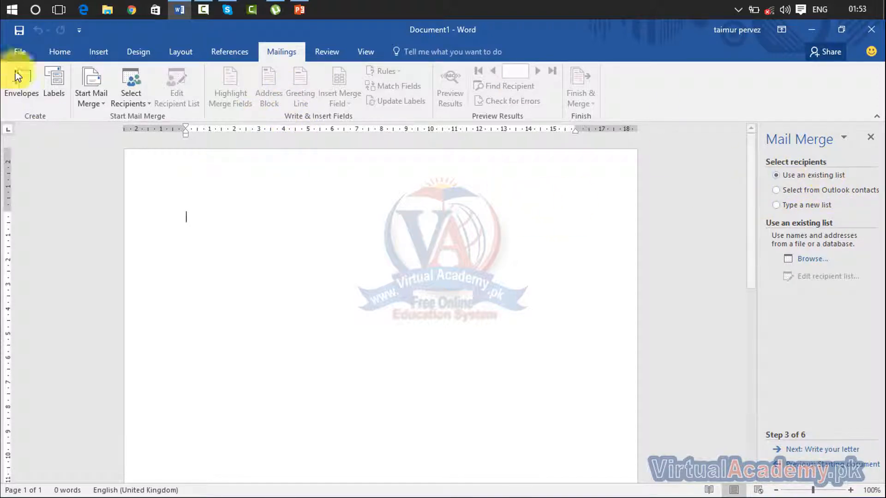
{"action": "left_click", "coordinate": [144, 97]}
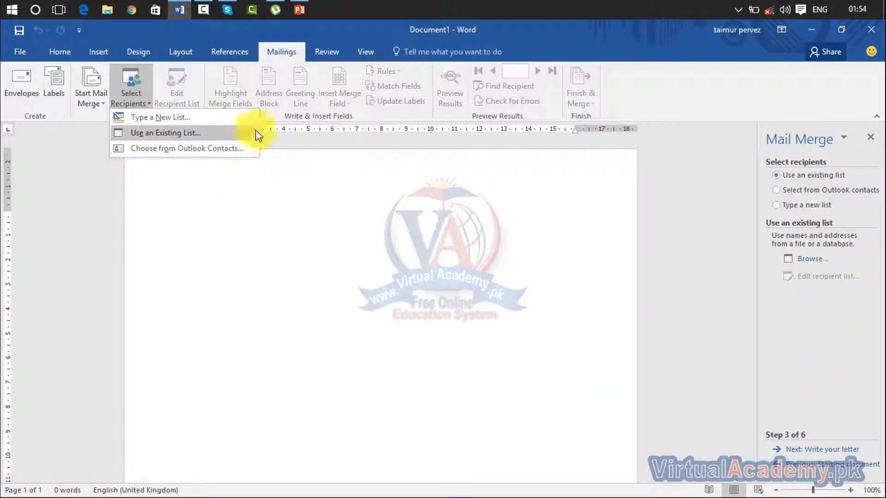
{"action": "left_click", "coordinate": [326, 277]}
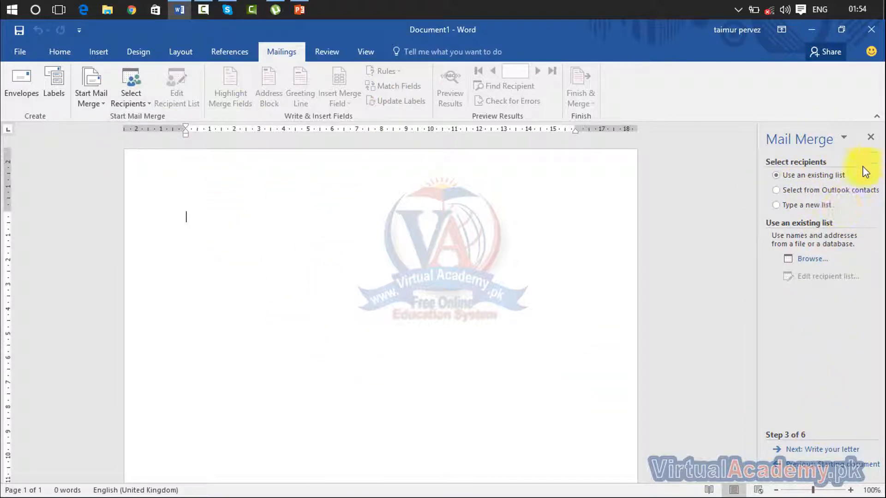
{"action": "left_click", "coordinate": [870, 137]}
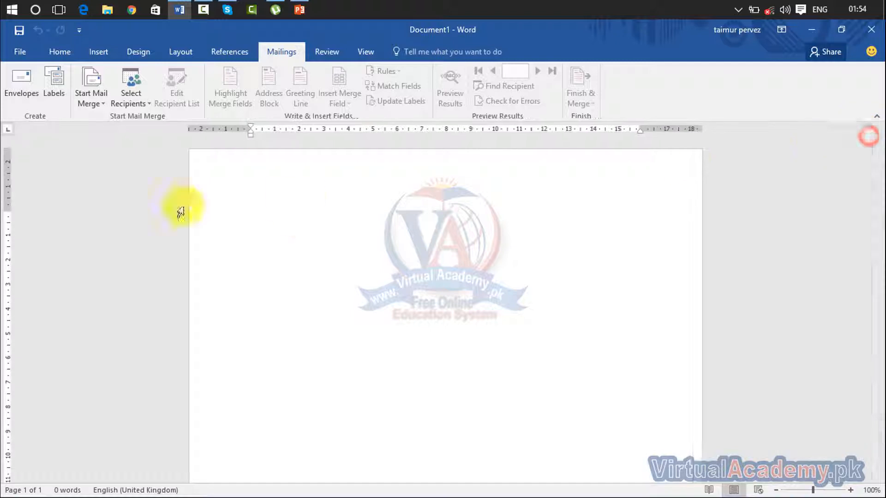
- Generate sample text in the blank document with =rand(10)
{"action": "left_click", "coordinate": [101, 103]}
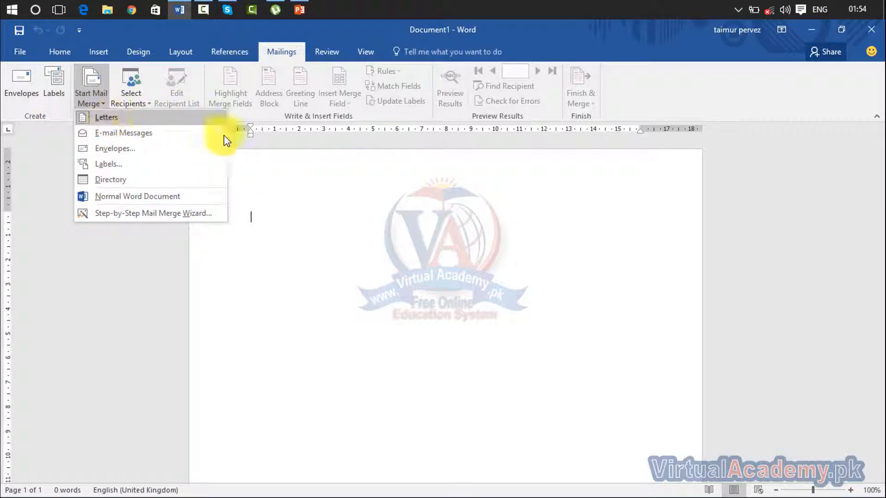
{"action": "left_click", "coordinate": [257, 225]}
{"action": "type", "text": "="}
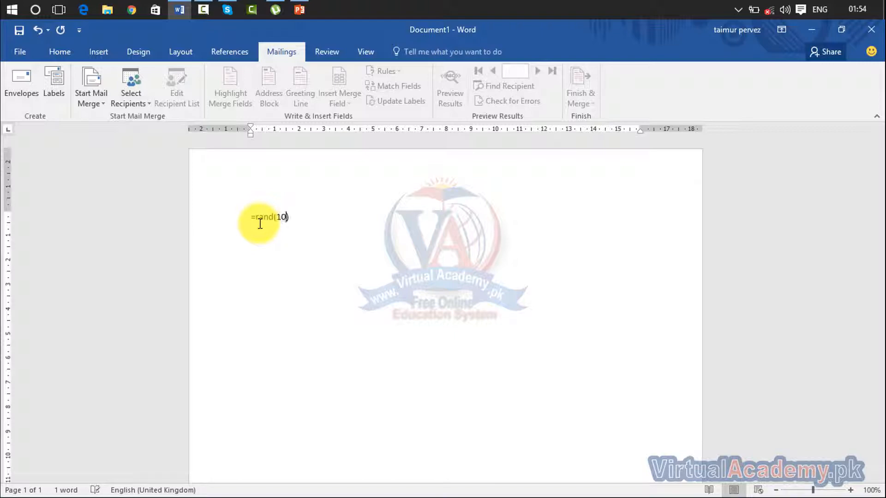
{"action": "type", "text": "rand(10)"}
{"action": "key", "text": "Return"}
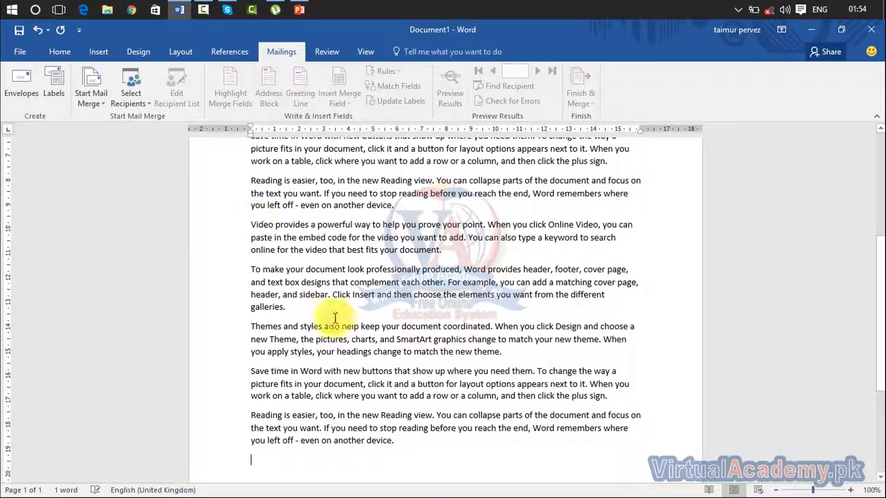
- Delete the trailing paragraphs so five paragraphs of 239 words remain
{"action": "left_click_drag", "start_coordinate": [405, 447], "coordinate": [236, 332]}
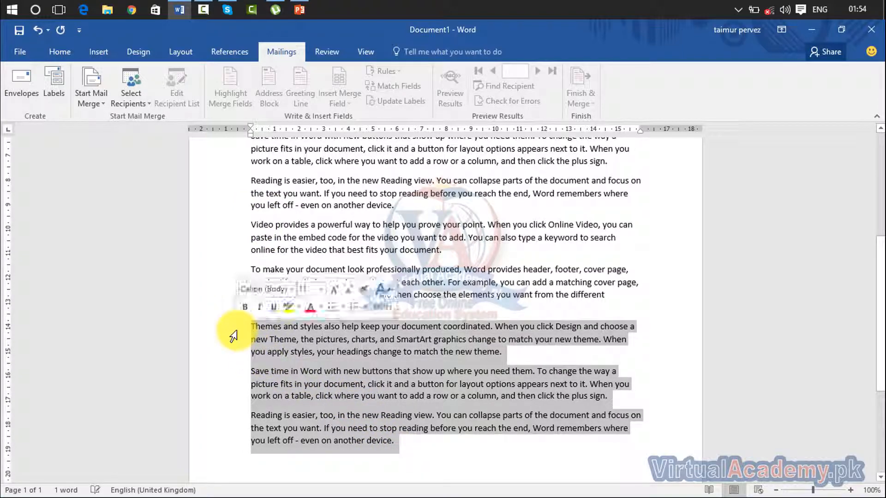
{"action": "key", "text": "Delete"}
{"action": "scroll", "coordinate": [291, 306], "scroll_direction": "up", "scroll_amount": 4}
{"action": "scroll", "coordinate": [268, 332], "scroll_direction": "up", "scroll_amount": 2}
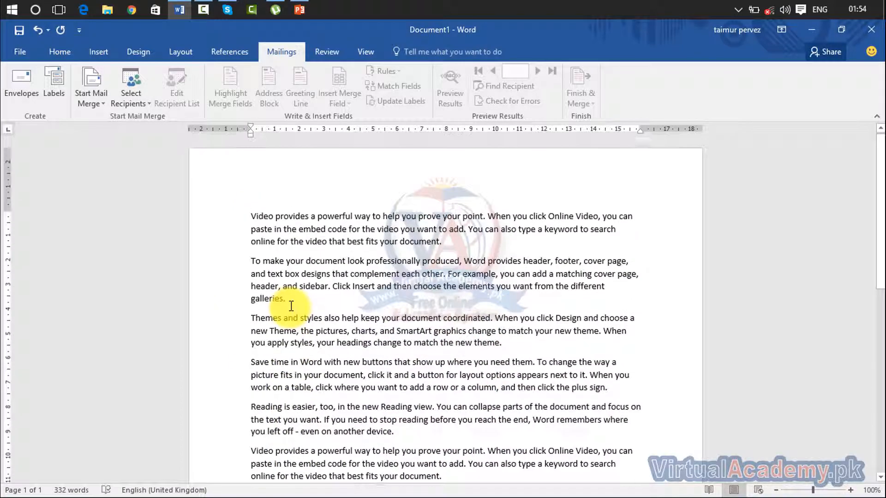
{"action": "scroll", "coordinate": [286, 383], "scroll_direction": "down", "scroll_amount": 3}
{"action": "left_click_drag", "start_coordinate": [294, 410], "coordinate": [235, 325]}
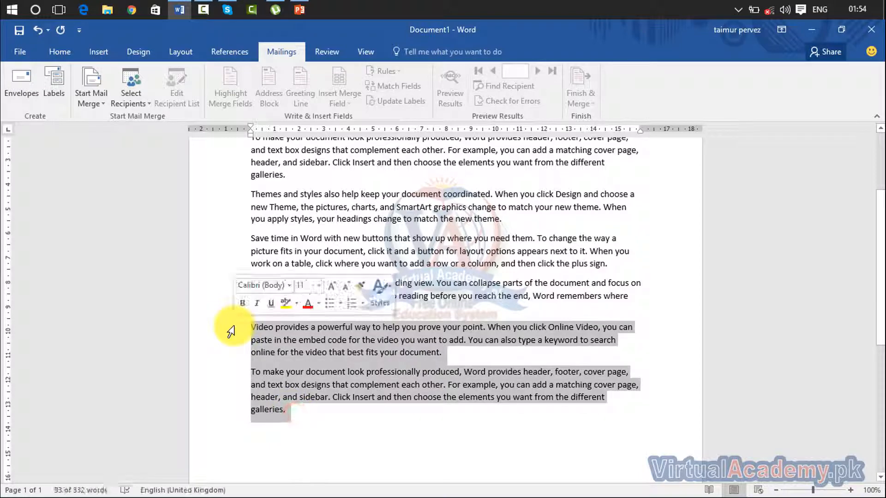
{"action": "key", "text": "Delete"}
{"action": "scroll", "coordinate": [277, 314], "scroll_direction": "up", "scroll_amount": 3}
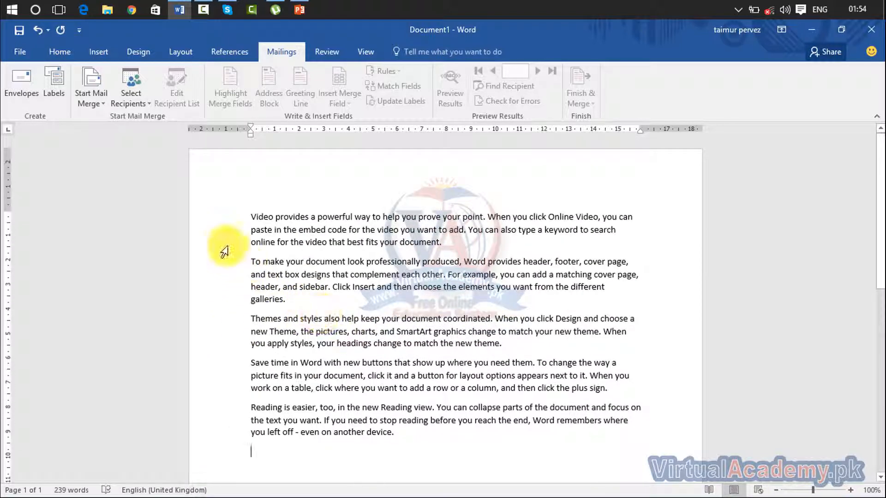
{"action": "left_click", "coordinate": [103, 102]}
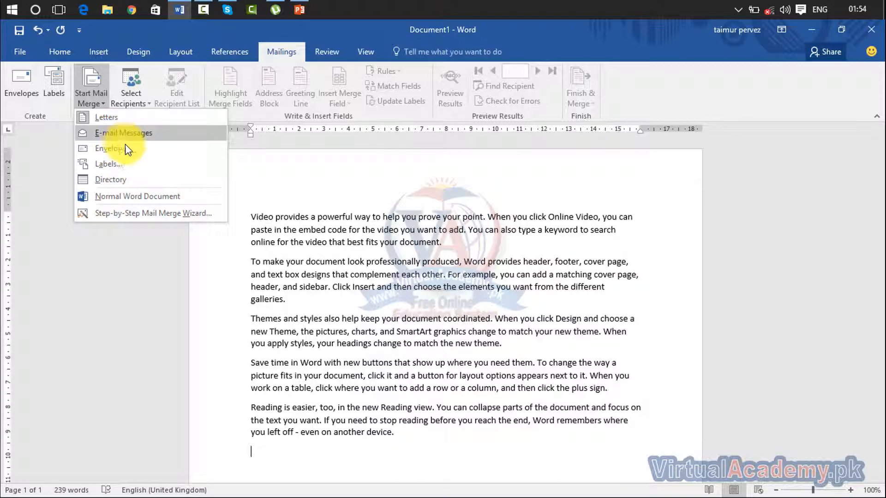
- Start a new recipient list via Select Recipients > Type a New List
{"action": "left_click", "coordinate": [272, 179]}
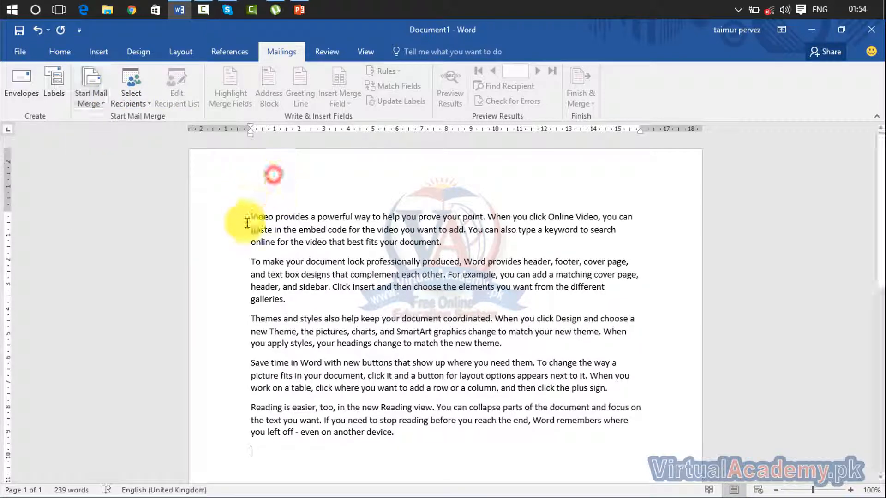
{"action": "left_click", "coordinate": [137, 102]}
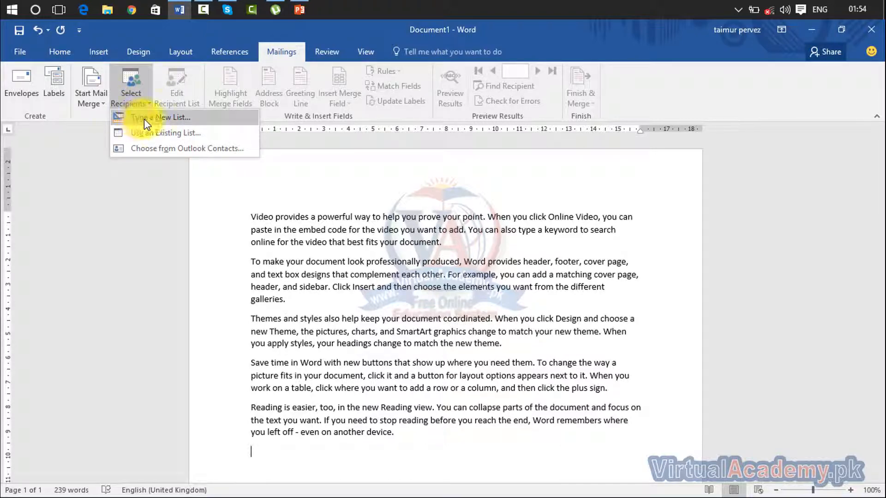
{"action": "left_click", "coordinate": [179, 121]}
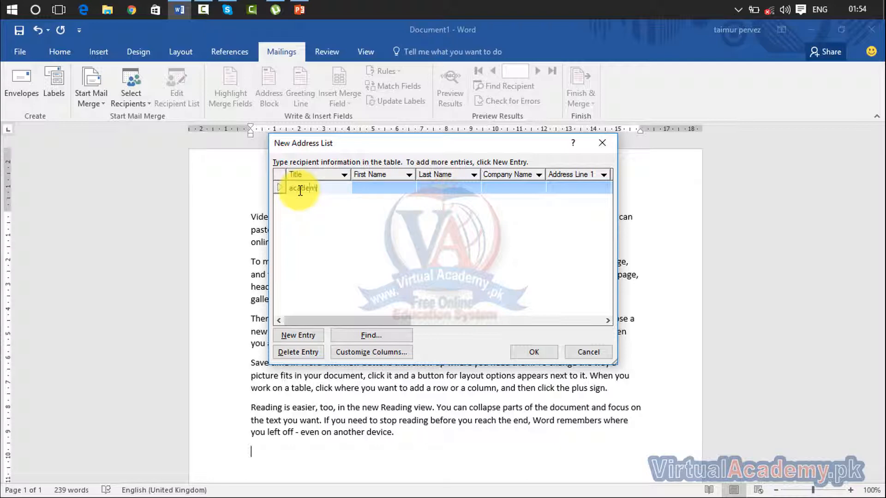
- Fill one recipient entry with first and last name, company name, home phone and e-mail
{"action": "key", "text": "Tab"}
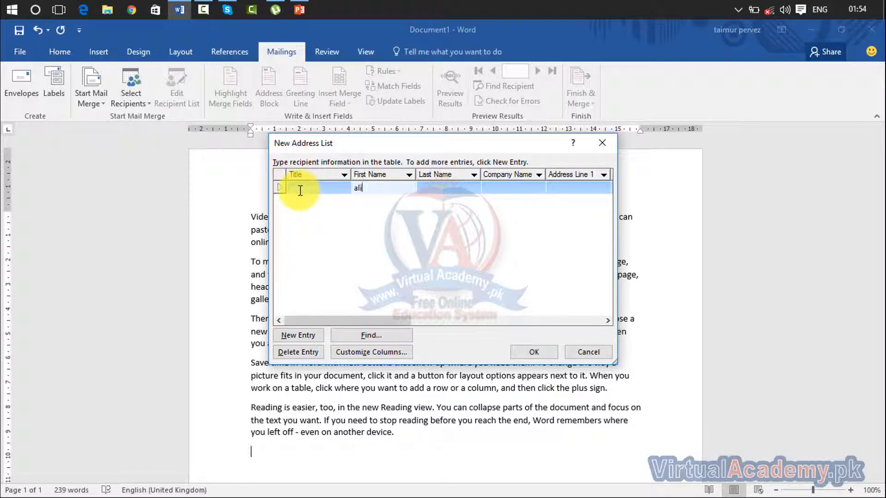
{"action": "key", "text": "Tab"}
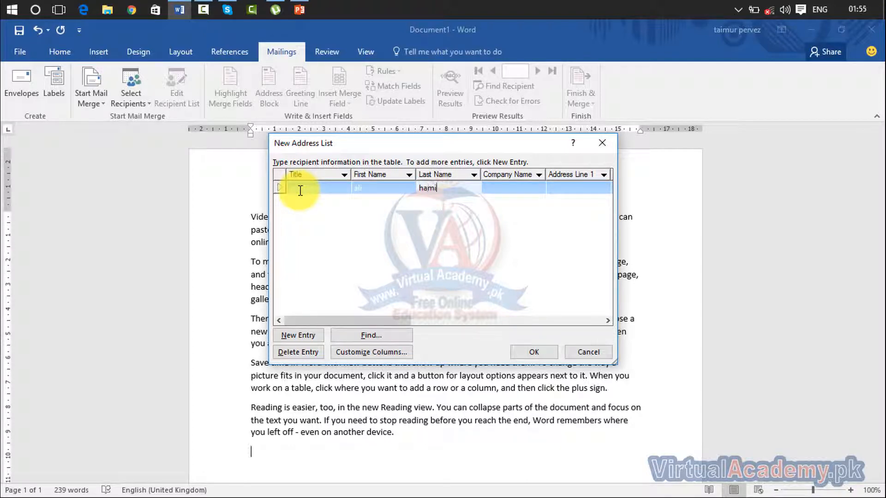
{"action": "key", "text": "Tab"}
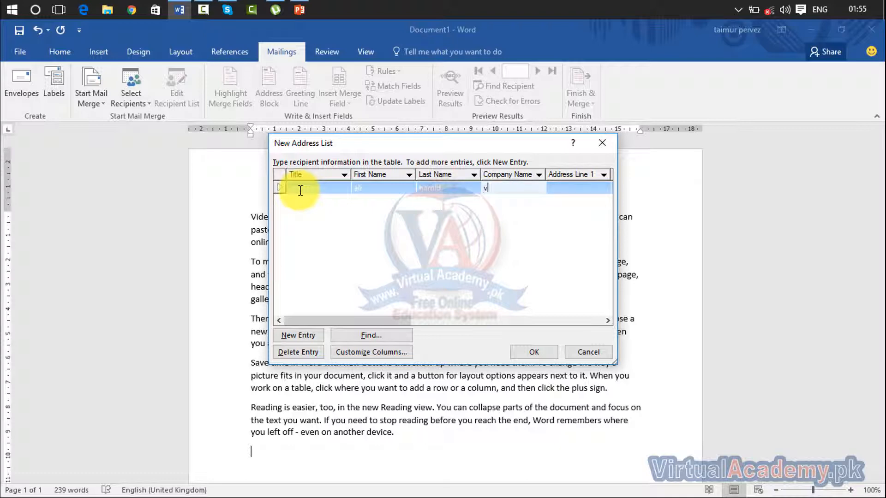
{"action": "type", "text": "vacademy"}
{"action": "key", "text": "Tab"}
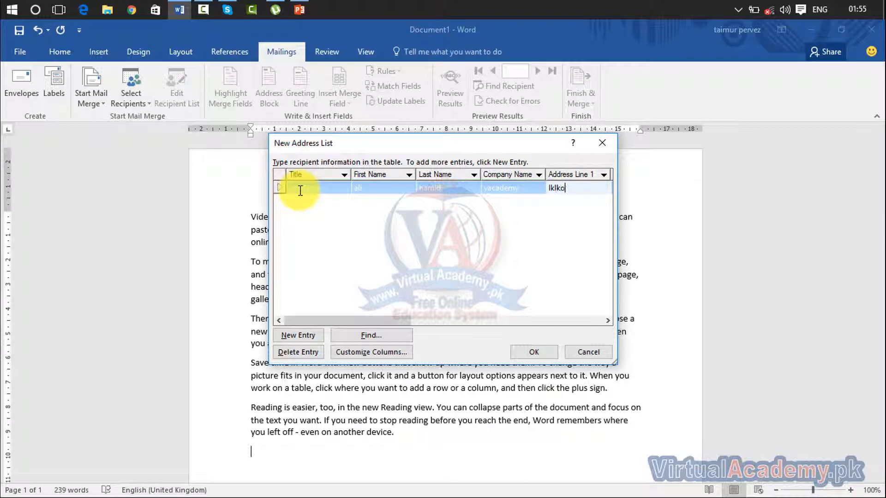
{"action": "key", "text": "Tab"}
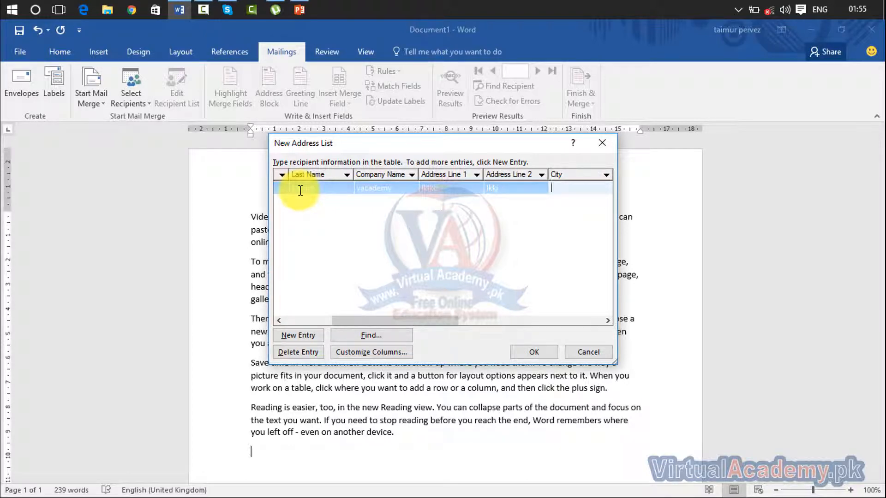
{"action": "key", "text": "Tab"}
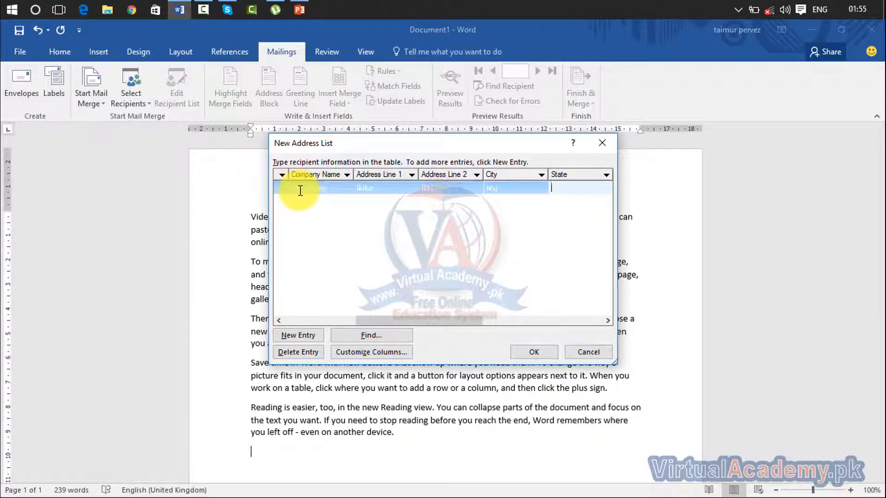
{"action": "key", "text": "Tab"}
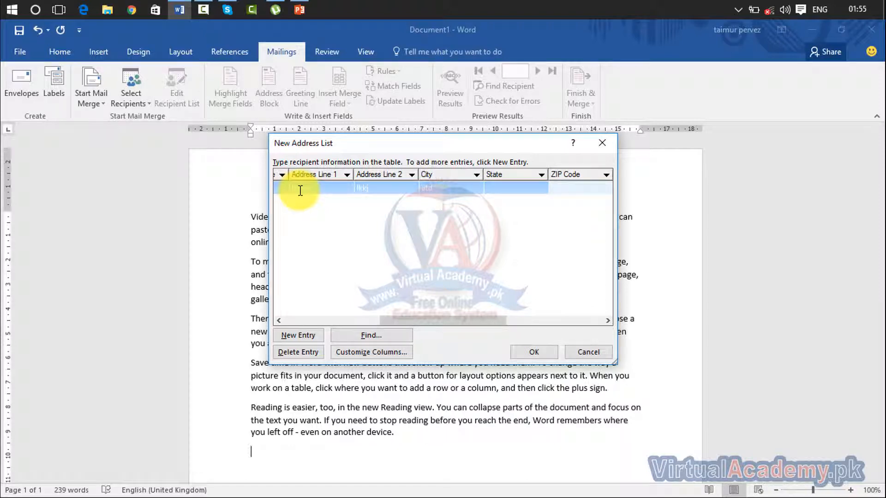
{"action": "key", "text": "Tab"}
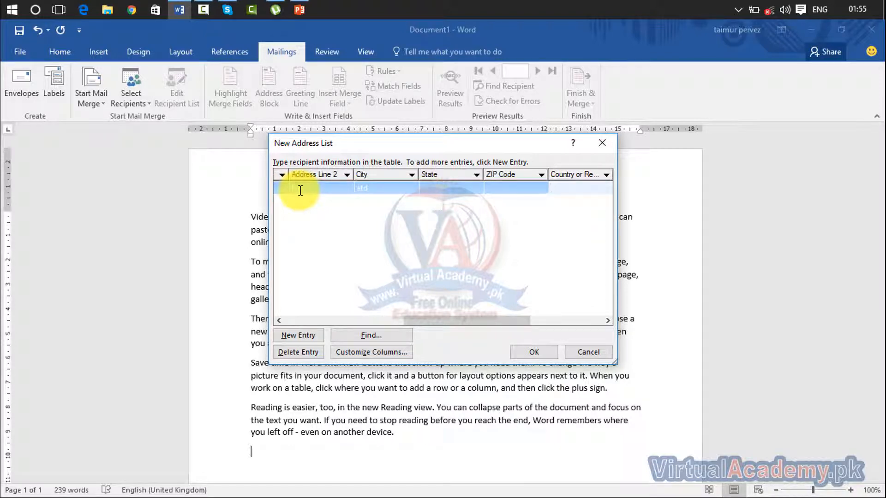
{"action": "key", "text": "Tab"}
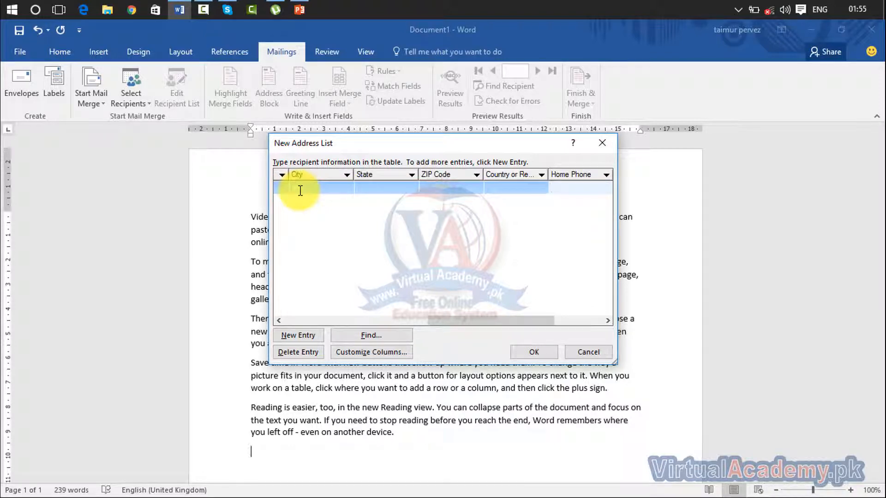
{"action": "type", "text": "65465464"}
{"action": "key", "text": "Tab"}
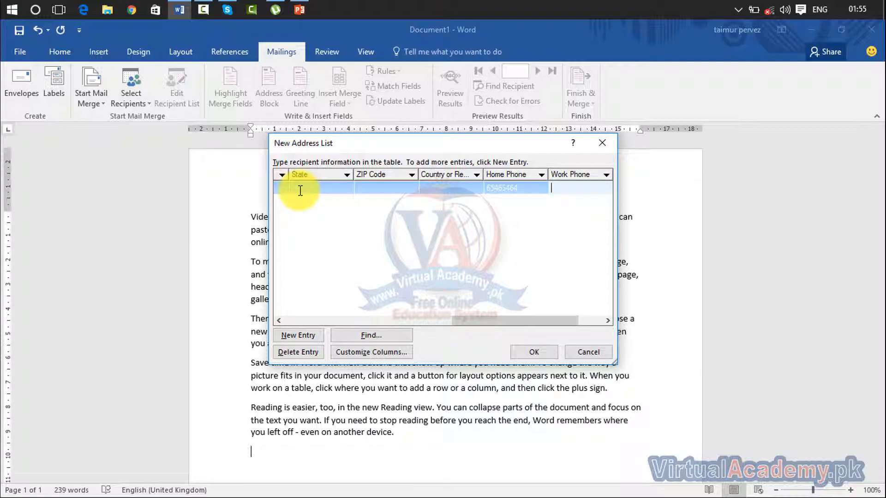
{"action": "key", "text": "Tab"}
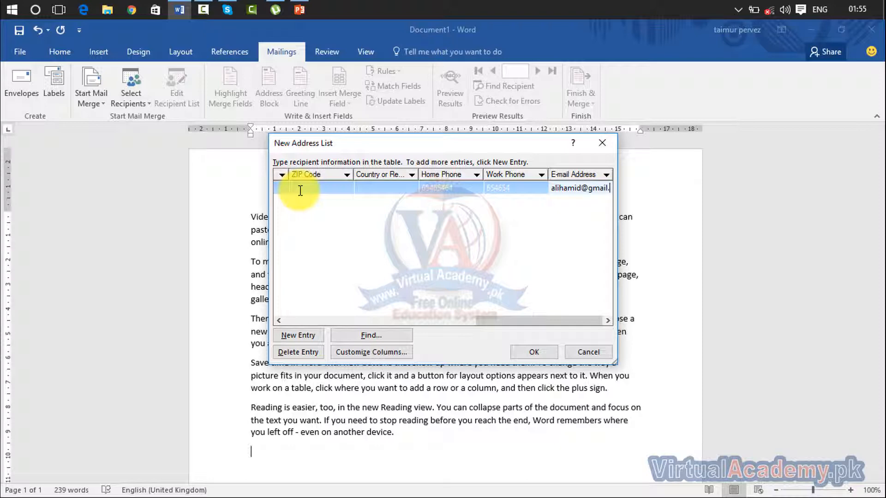
{"action": "type", "text": "com"}
{"action": "key", "text": "Tab"}
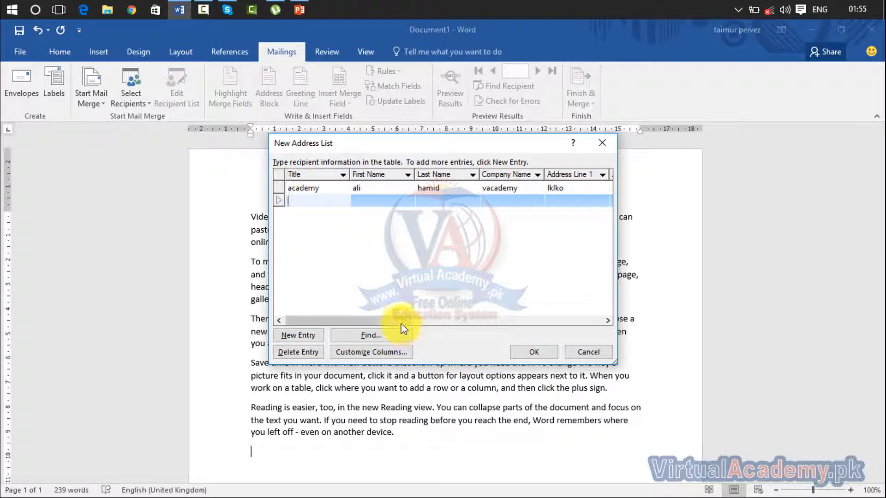
- Scroll the address columns back left and cancel the New Address List without saving
{"action": "left_click_drag", "start_coordinate": [401, 321], "coordinate": [629, 319]}
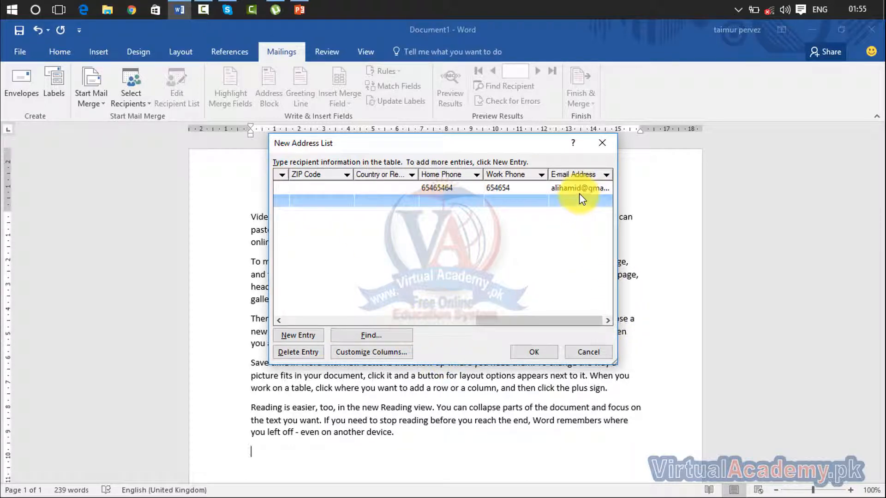
{"action": "left_click_drag", "start_coordinate": [483, 320], "coordinate": [257, 308]}
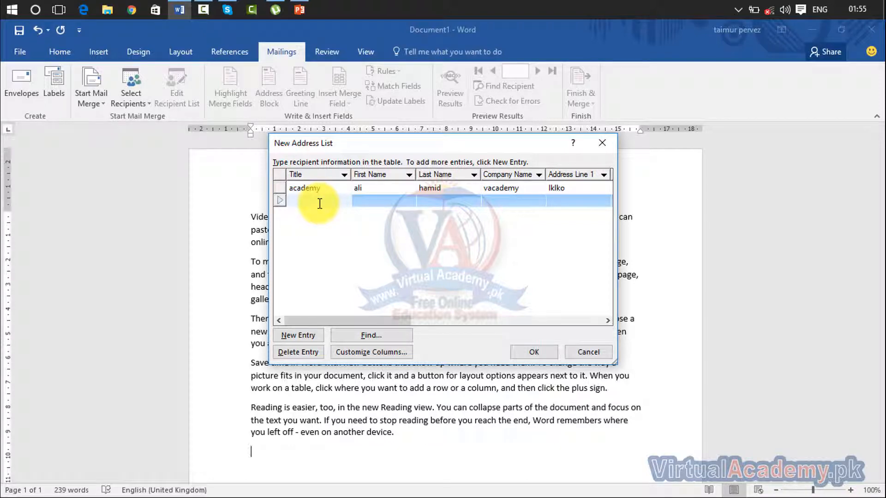
{"action": "left_click", "coordinate": [580, 352]}
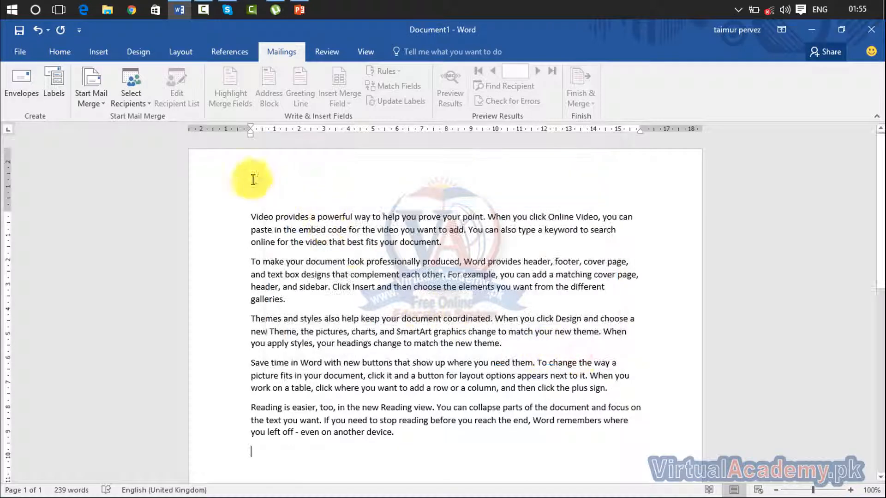
{"action": "left_click", "coordinate": [144, 101]}
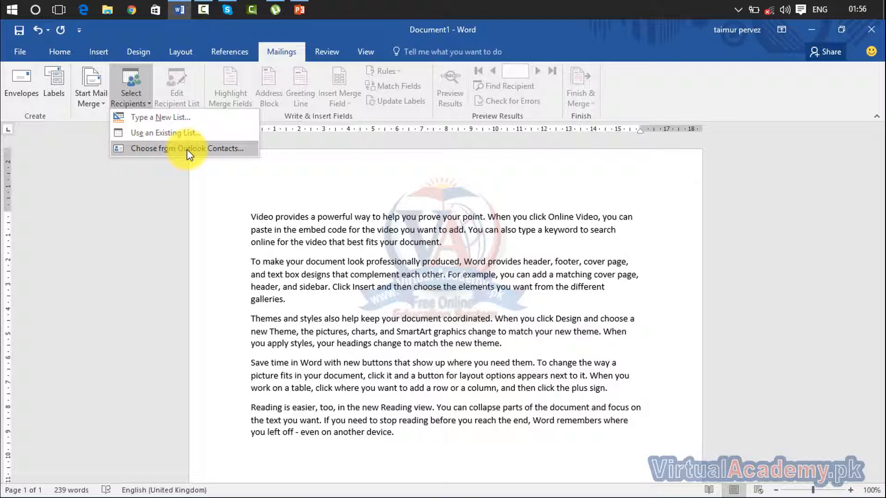
{"action": "left_click", "coordinate": [187, 148]}
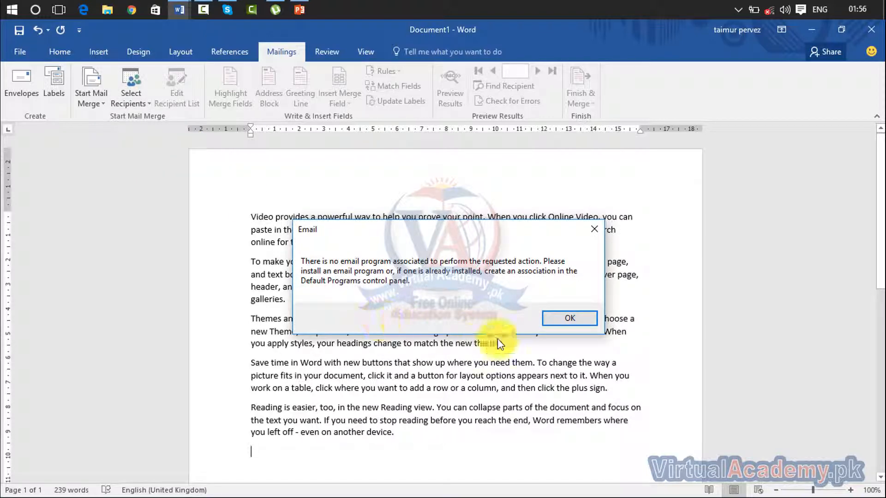
{"action": "left_click", "coordinate": [565, 321]}
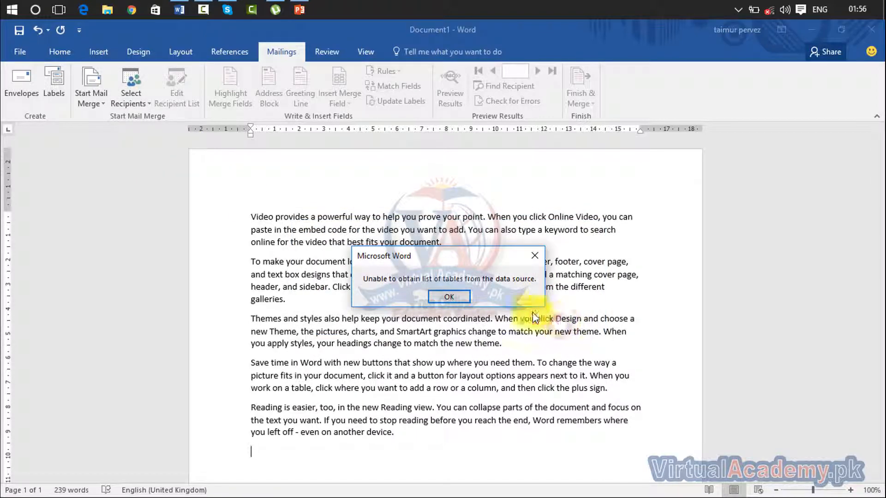
{"action": "left_click", "coordinate": [459, 295]}
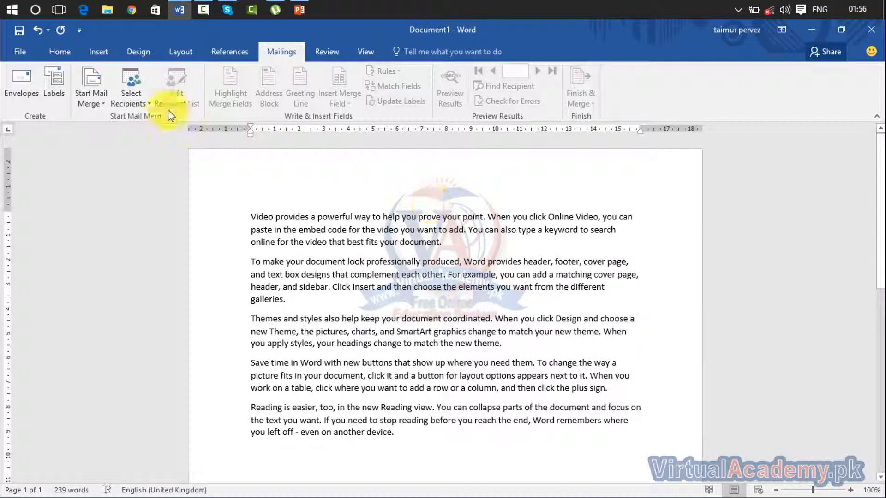
{"action": "left_click", "coordinate": [131, 95]}
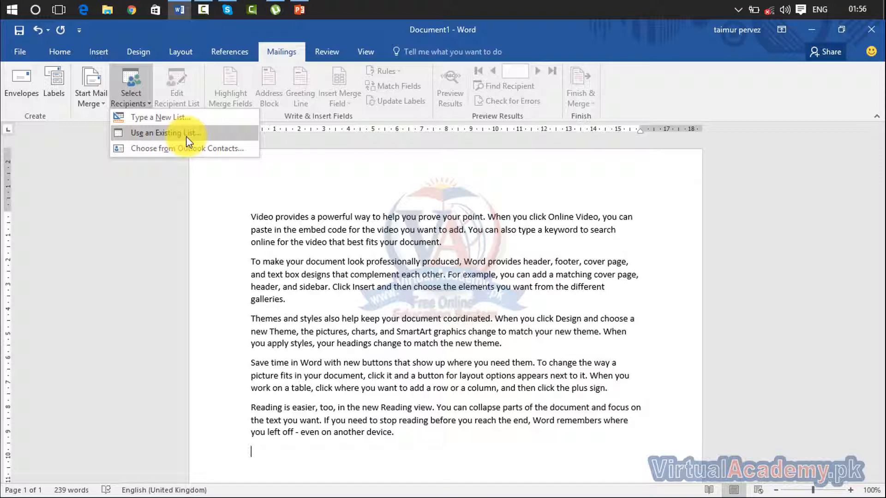
{"action": "left_click", "coordinate": [312, 221]}
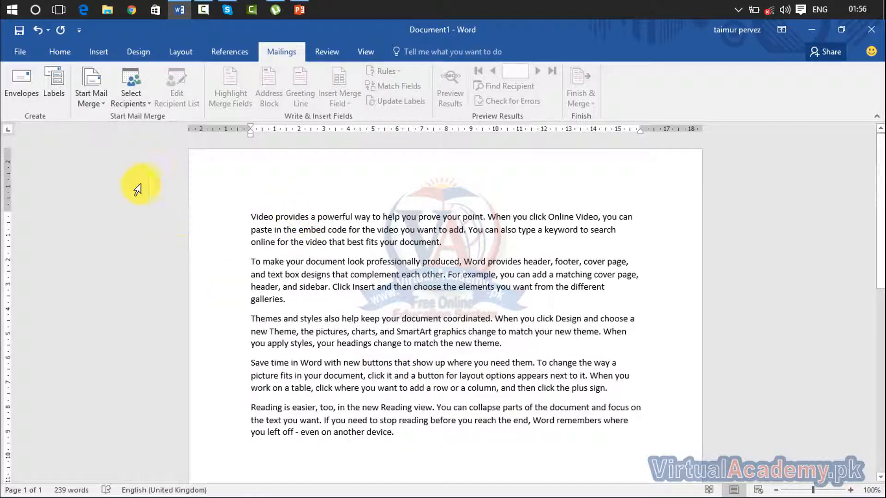
{"action": "left_click", "coordinate": [17, 52]}
- Create blank Document2, turn a '+++' line into a trial table, then select all and delete it
{"action": "left_click", "coordinate": [28, 109]}
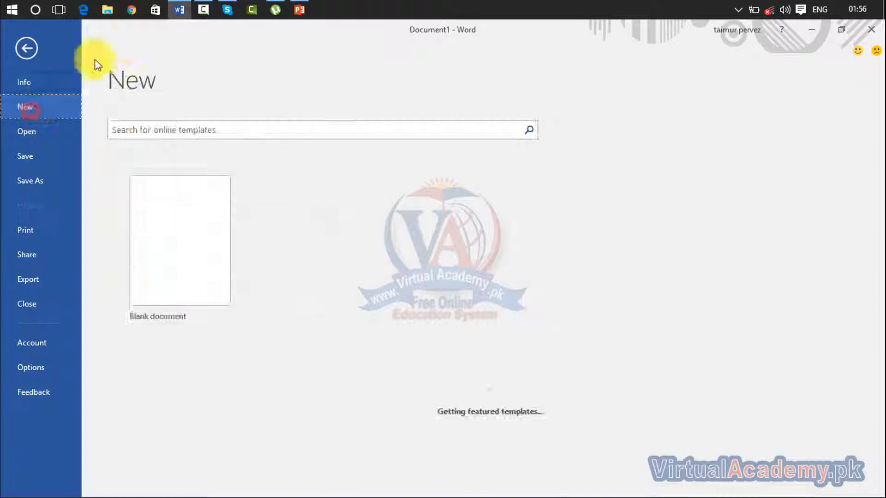
{"action": "left_click", "coordinate": [208, 224]}
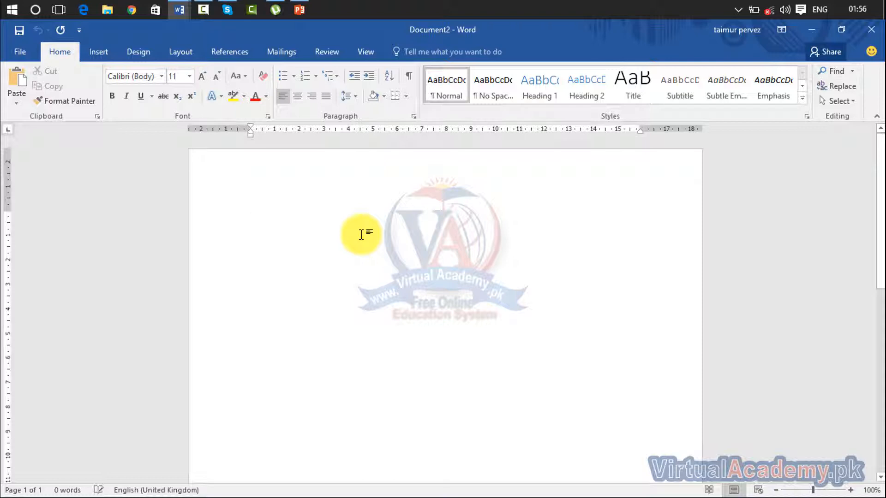
{"action": "type", "text": "+"}
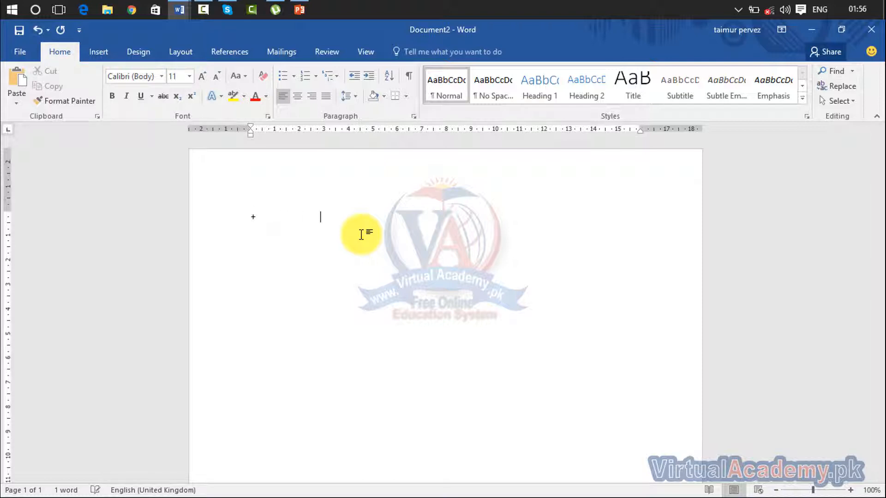
{"action": "type", "text": "+"}
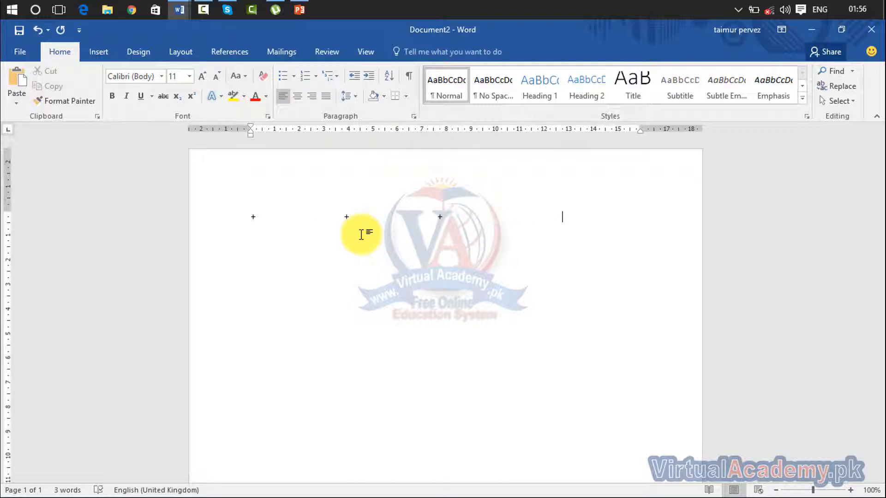
{"action": "type", "text": "+"}
{"action": "key", "text": "Return"}
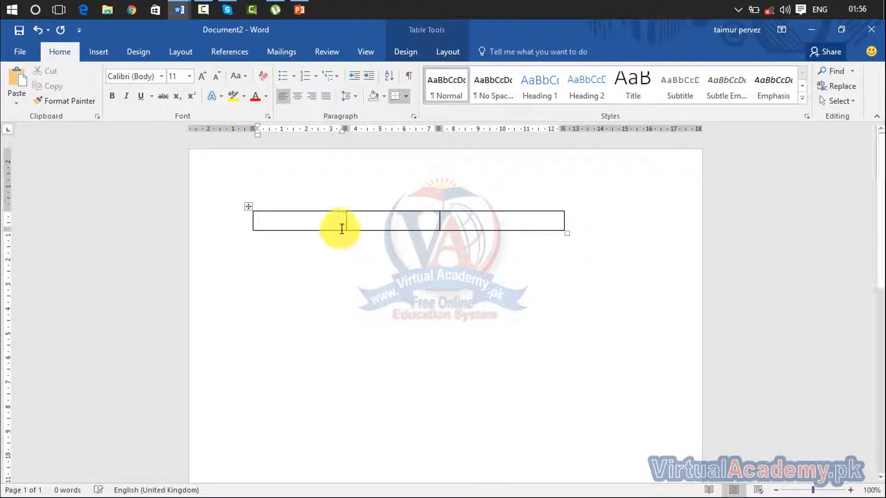
{"action": "key", "text": "ctrl+a"}
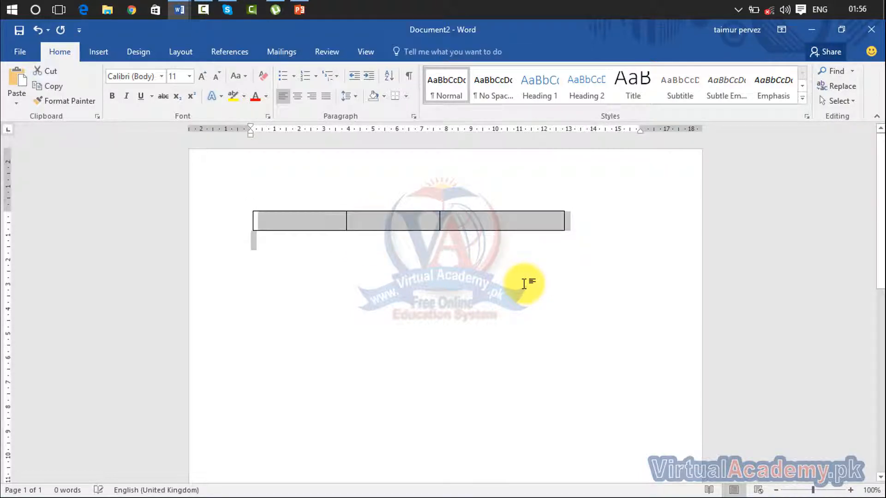
{"action": "key", "text": "Delete"}
- Insert a 1x3 table, enter the Name, Address and Contact headers, and add a second row
{"action": "left_click", "coordinate": [98, 51]}
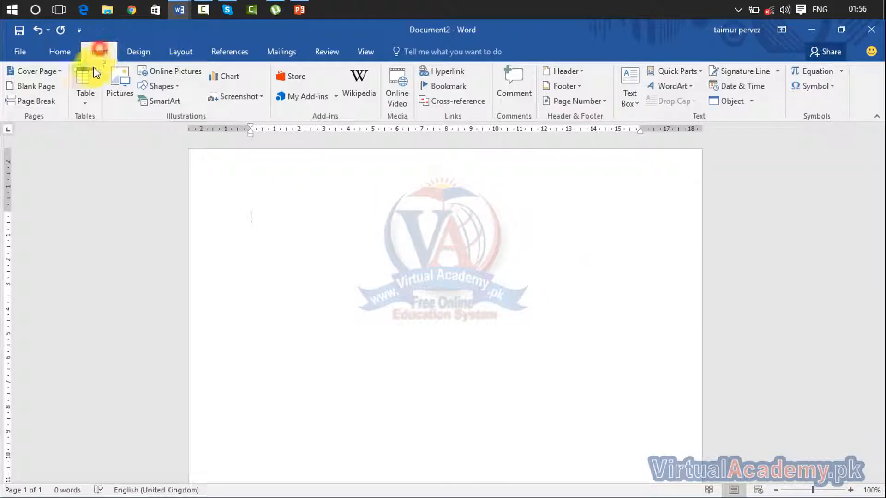
{"action": "left_click", "coordinate": [79, 96]}
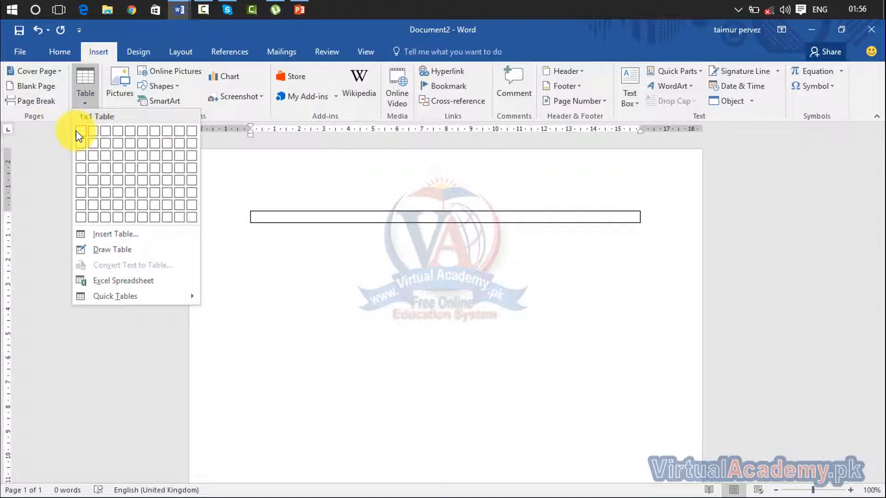
{"action": "left_click", "coordinate": [105, 131]}
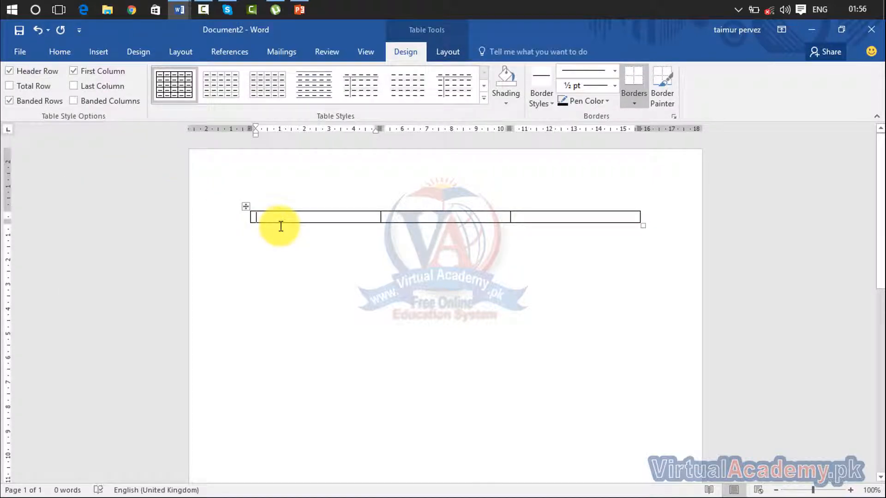
{"action": "type", "text": "Nma"}
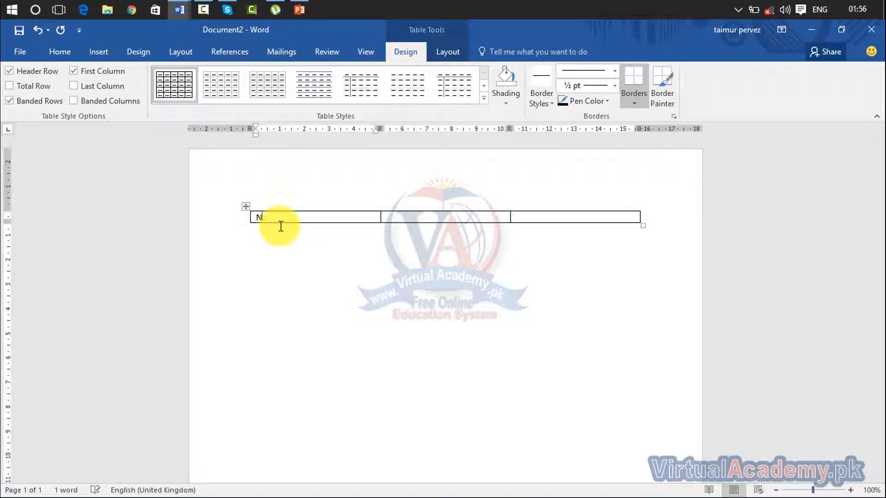
{"action": "key", "text": "Tab"}
{"action": "type", "text": "Address"}
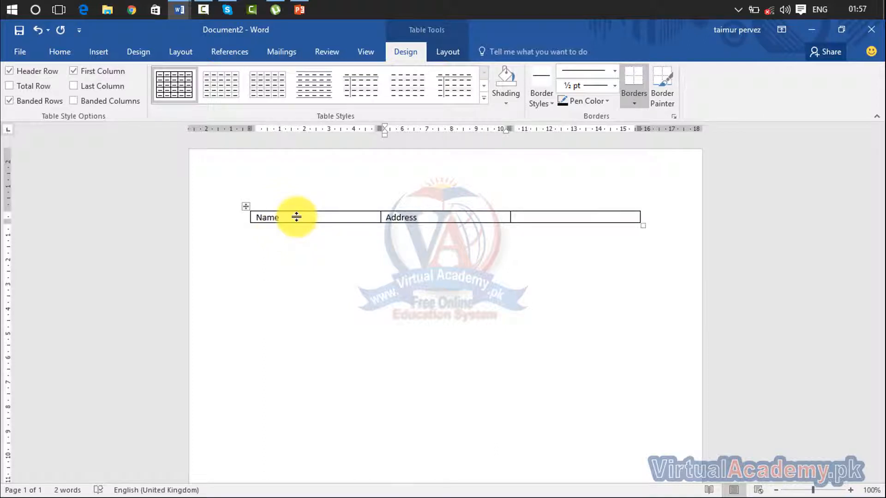
{"action": "left_click", "coordinate": [522, 215]}
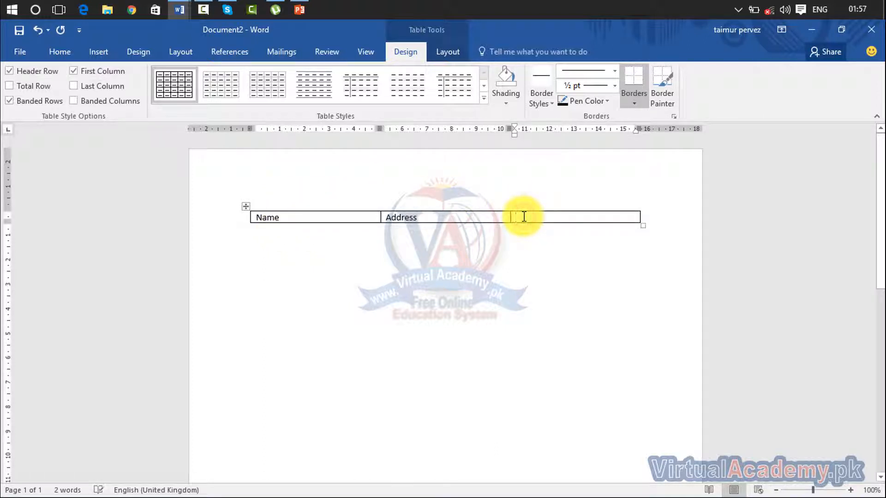
{"action": "type", "text": "cONTA"}
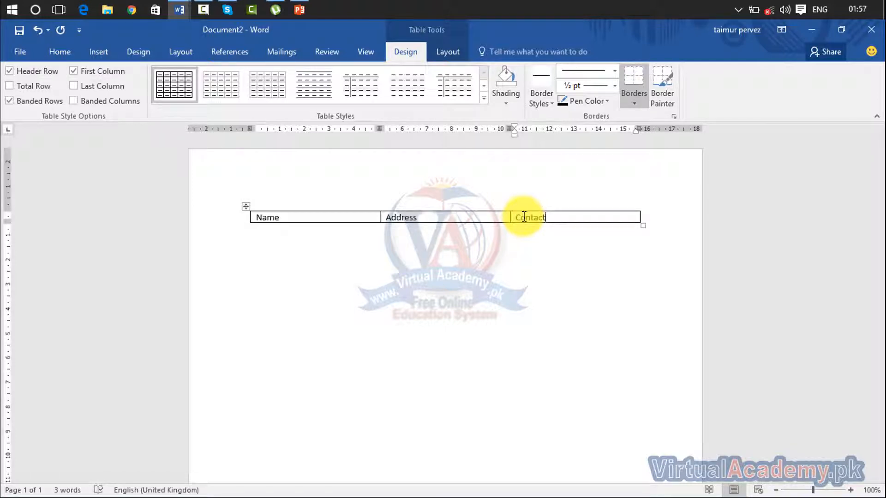
{"action": "key", "text": "Tab"}
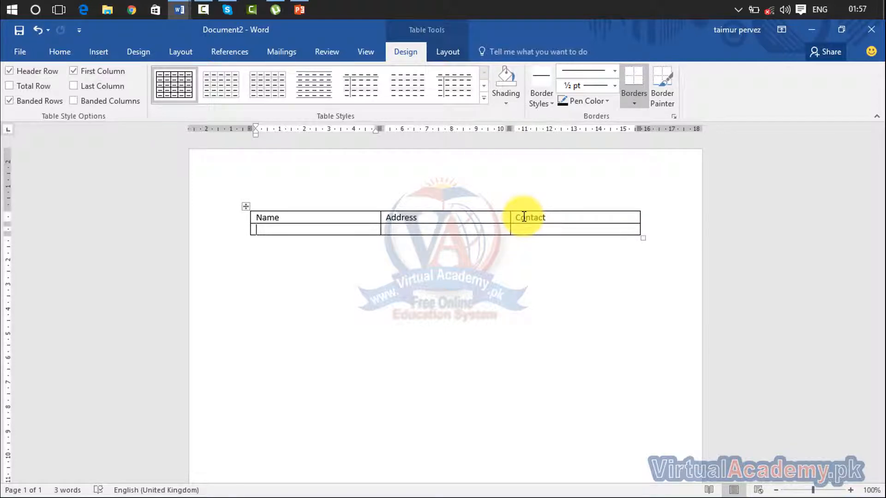
- Fill rows 2 and 3 with two recipients' names, addresses and contact numbers
{"action": "type", "text": "Ali"}
{"action": "key", "text": "Tab"}
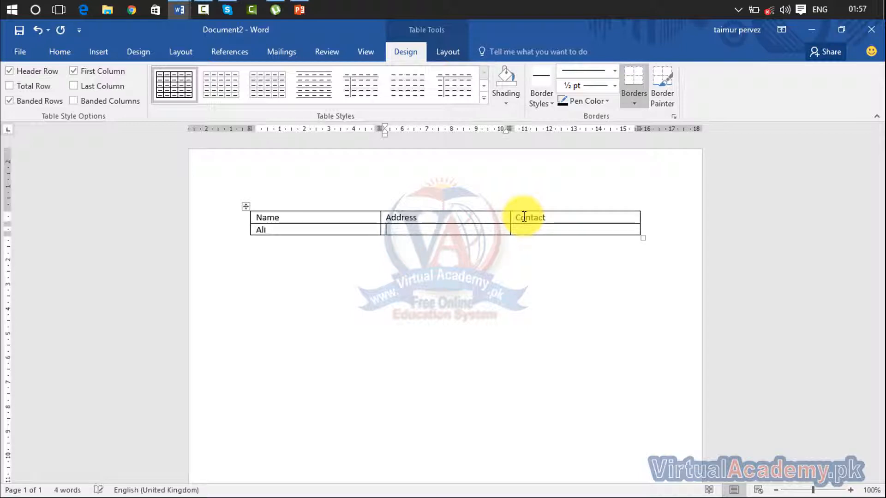
{"action": "type", "text": "aliabad"}
{"action": "key", "text": "Tab"}
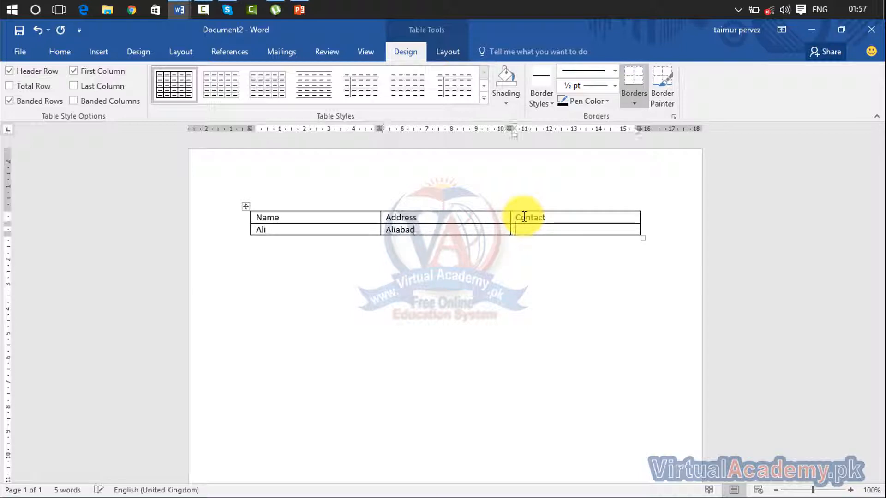
{"action": "key", "text": "Tab"}
{"action": "type", "text": "usman"}
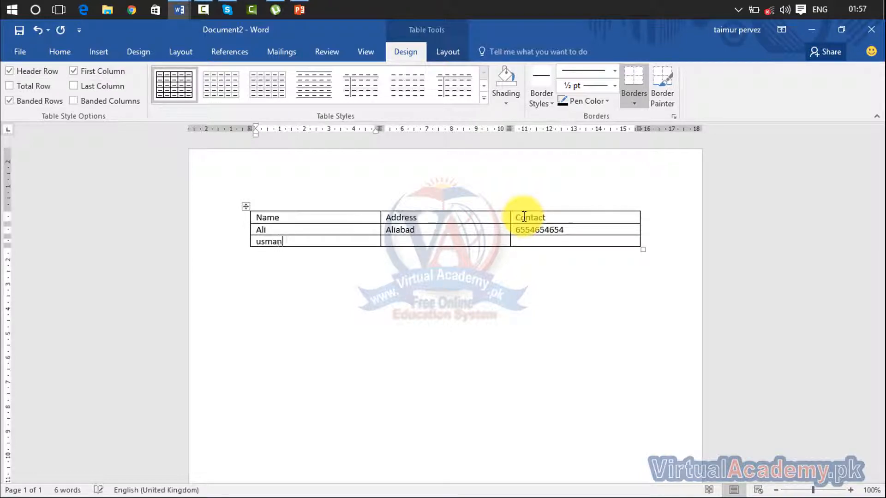
{"action": "key", "text": "Tab"}
{"action": "type", "text": "usmanaa"}
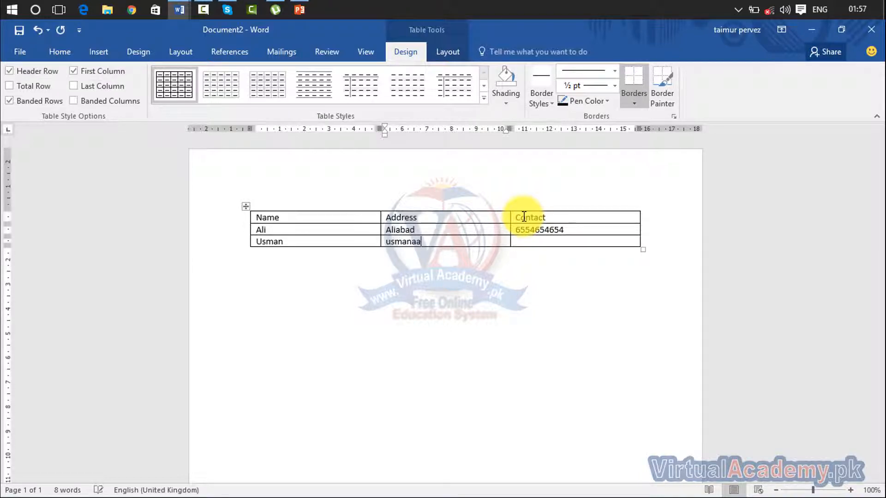
{"action": "key", "text": "BackSpace"}
{"action": "key", "text": "BackSpace"}
{"action": "type", "text": "abad"}
{"action": "key", "text": "Tab"}
{"action": "type", "text": "+664"}
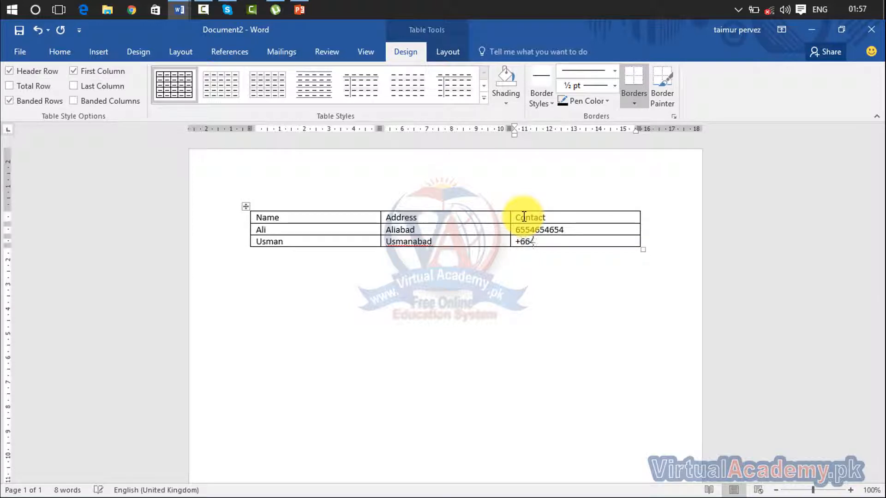
{"action": "type", "text": "65654"}
{"action": "key", "text": "Tab"}
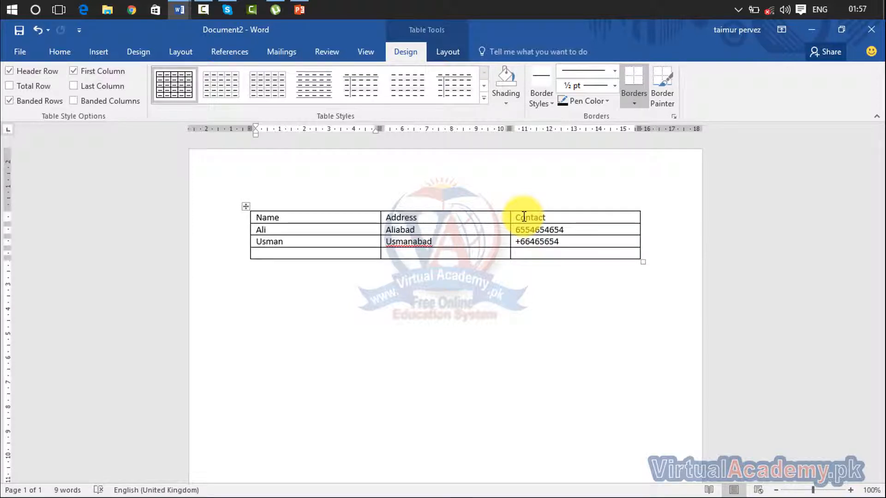
- Add three more recipient rows with names, addresses and contacts, undoing the extra empty row
{"action": "type", "text": "omar"}
{"action": "key", "text": "Tab"}
{"action": "type", "text": "oma"}
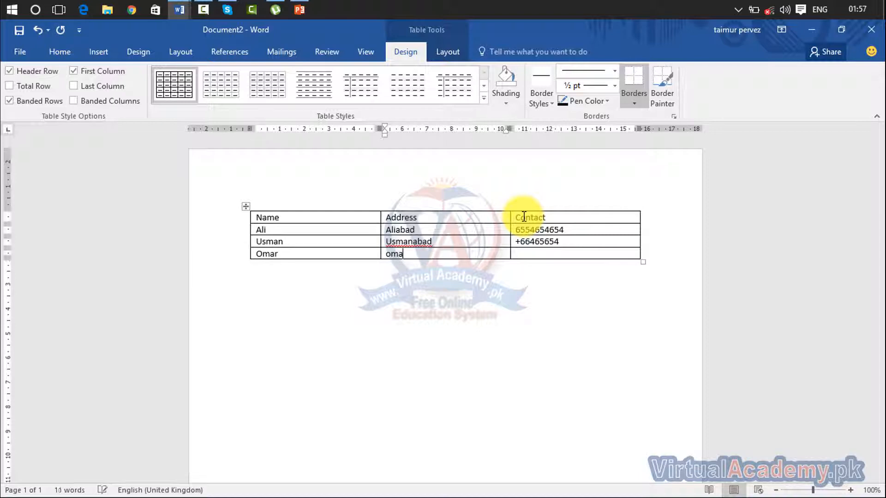
{"action": "type", "text": "rabad"}
{"action": "key", "text": "Tab"}
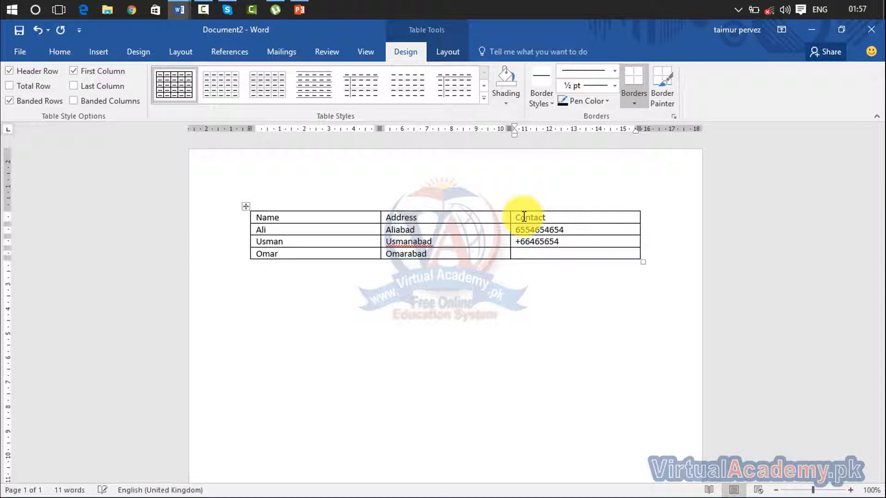
{"action": "type", "text": "65654654"}
{"action": "key", "text": "Tab"}
{"action": "type", "text": "k"}
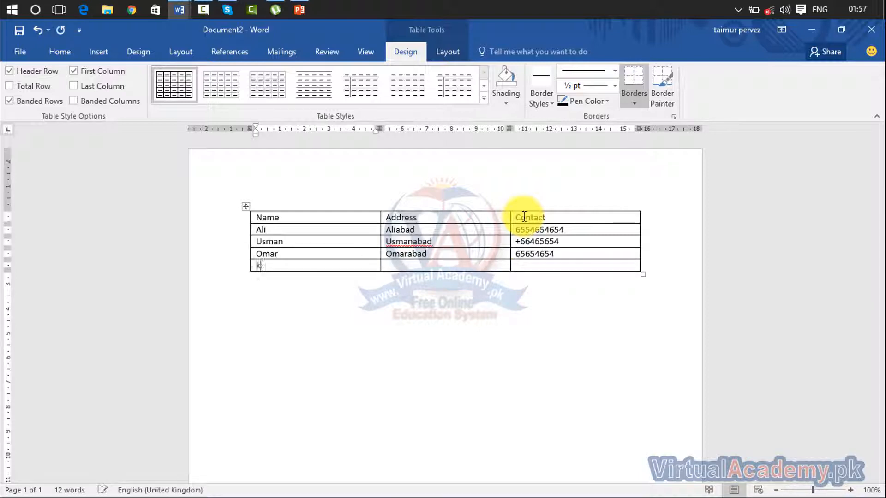
{"action": "type", "text": "ahazir"}
{"action": "key", "text": "Tab"}
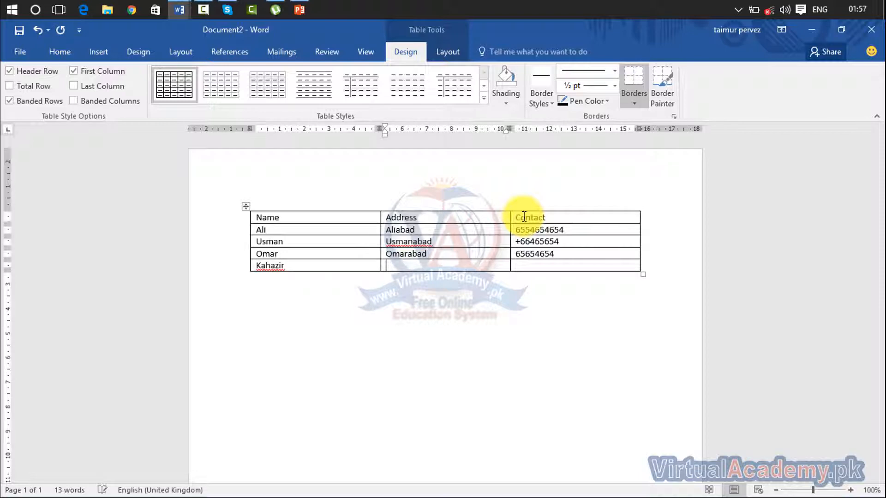
{"action": "key", "text": "Left"}
{"action": "key", "text": "BackSpace"}
{"action": "key", "text": "BackSpace"}
{"action": "key", "text": "BackSpace"}
{"action": "key", "text": "BackSpace"}
{"action": "key", "text": "BackSpace"}
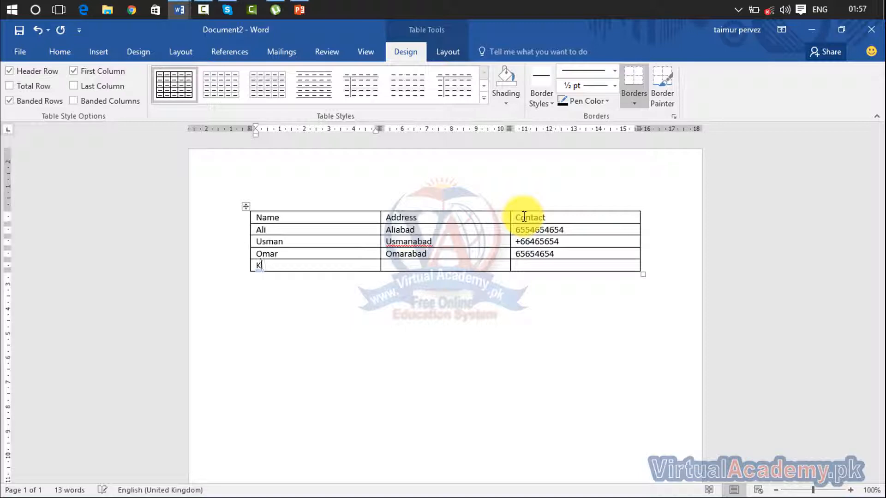
{"action": "key", "text": "Tab"}
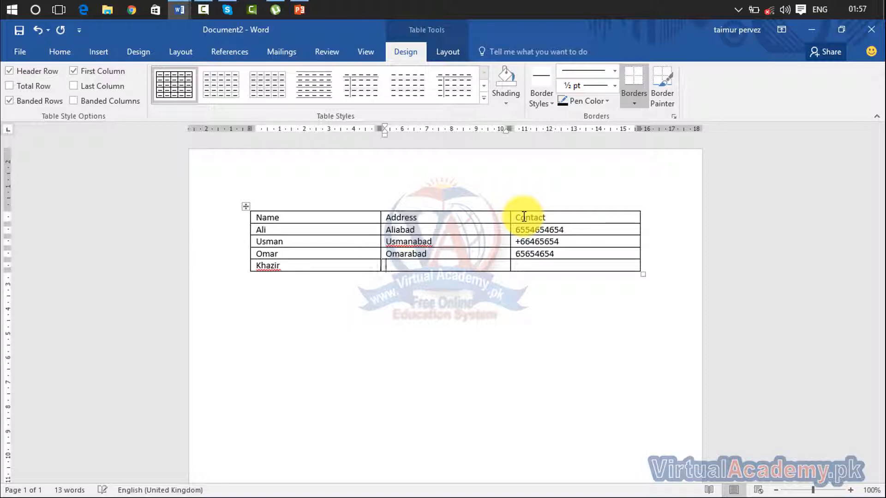
{"action": "type", "text": "khazirabad"}
{"action": "key", "text": "Tab"}
{"action": "type", "text": "654656564"}
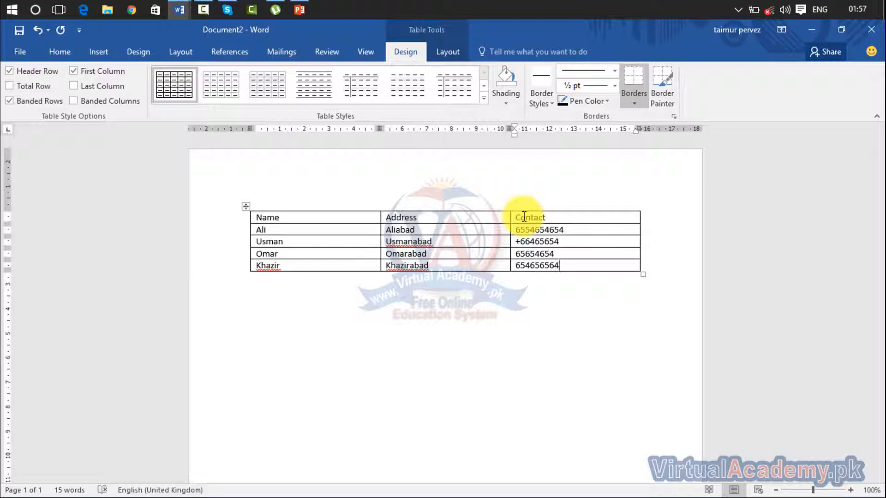
{"action": "key", "text": "Tab"}
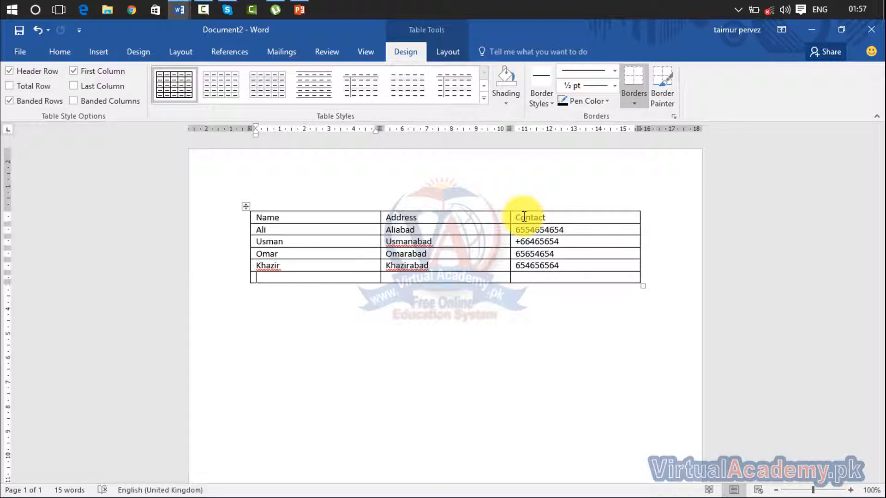
{"action": "type", "text": "wah"}
{"action": "type", "text": "as"}
{"action": "key", "text": "Tab"}
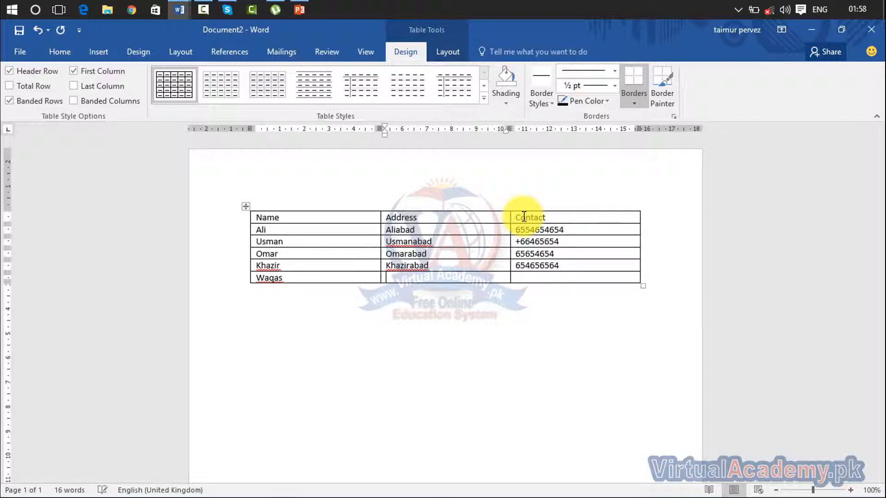
{"action": "type", "text": "waqasabad"}
{"action": "key", "text": "Tab"}
{"action": "type", "text": "65654654"}
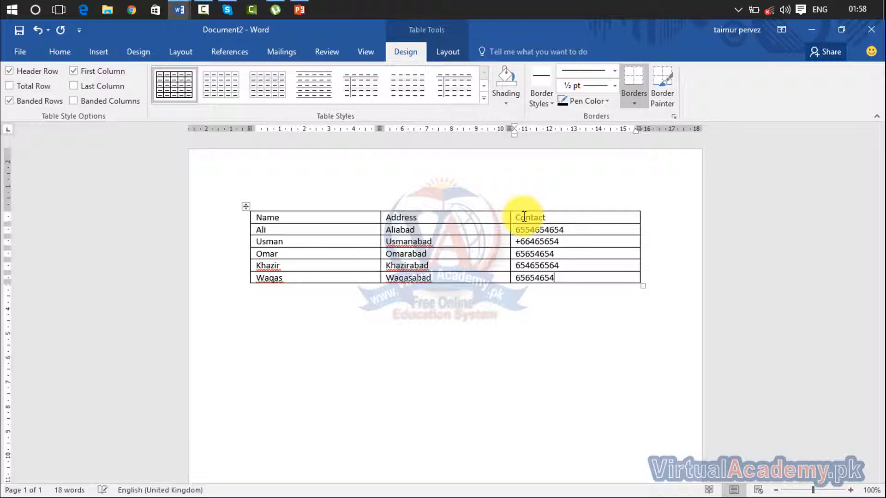
{"action": "key", "text": "Tab"}
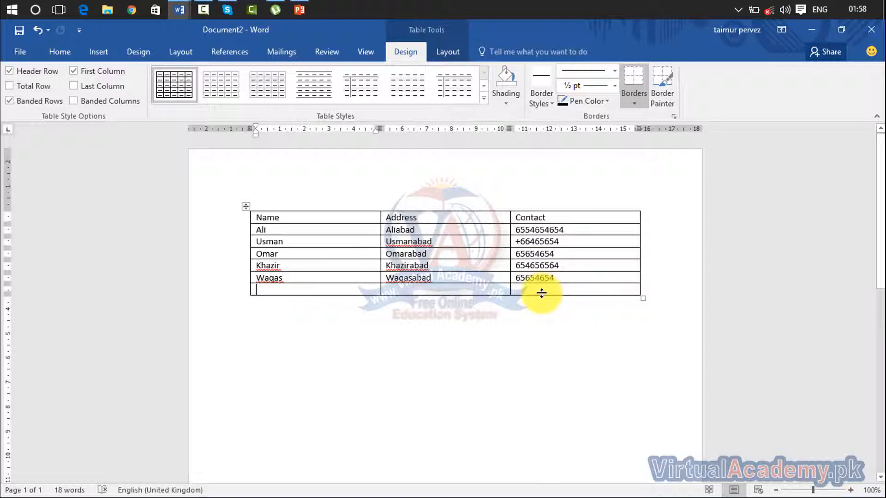
{"action": "key", "text": "ctrl+z"}
- Select the five recipient rows and paste them twice below the table, making fifteen entries
{"action": "left_click", "coordinate": [558, 280]}
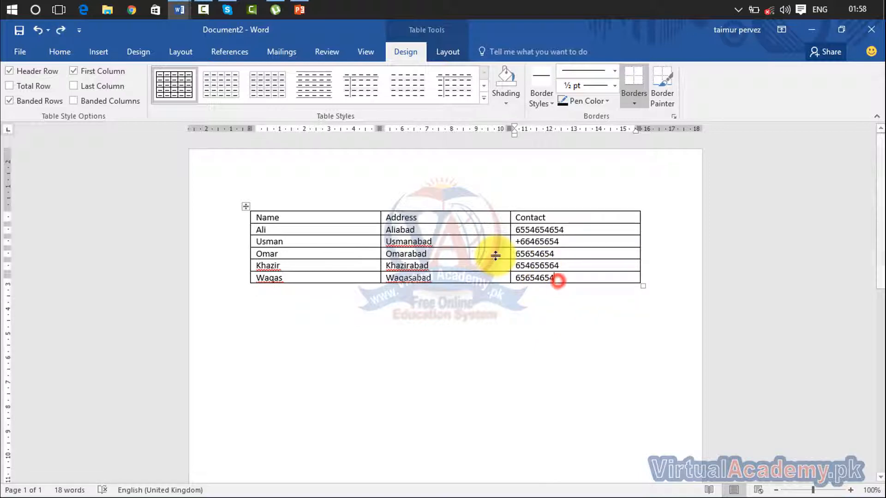
{"action": "left_click_drag", "start_coordinate": [551, 275], "coordinate": [280, 228]}
{"action": "key", "text": "ctrl+c"}
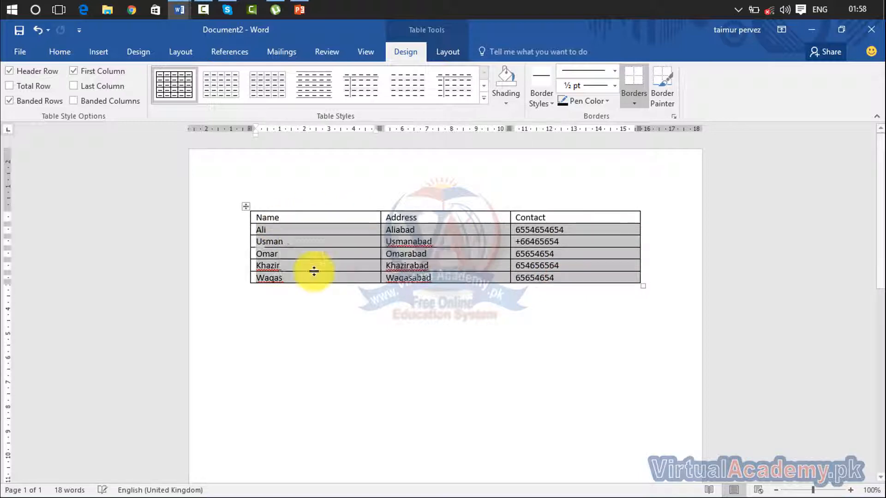
{"action": "left_click", "coordinate": [555, 280]}
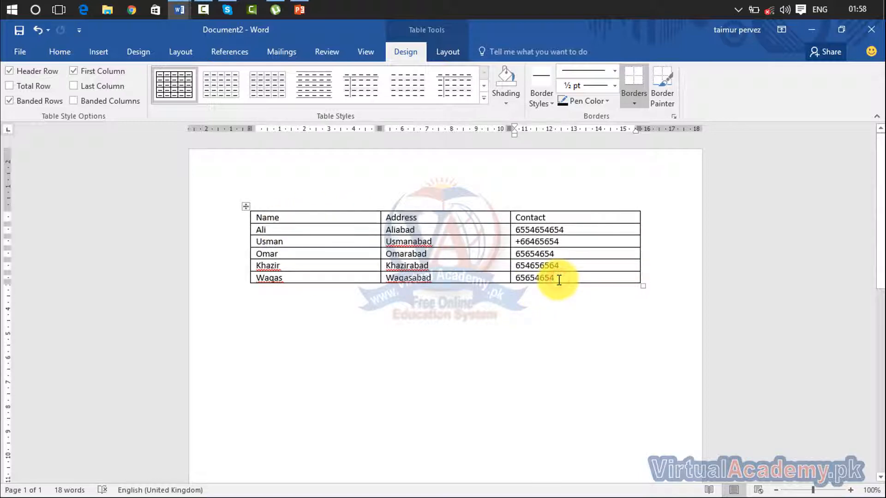
{"action": "key", "text": "Down"}
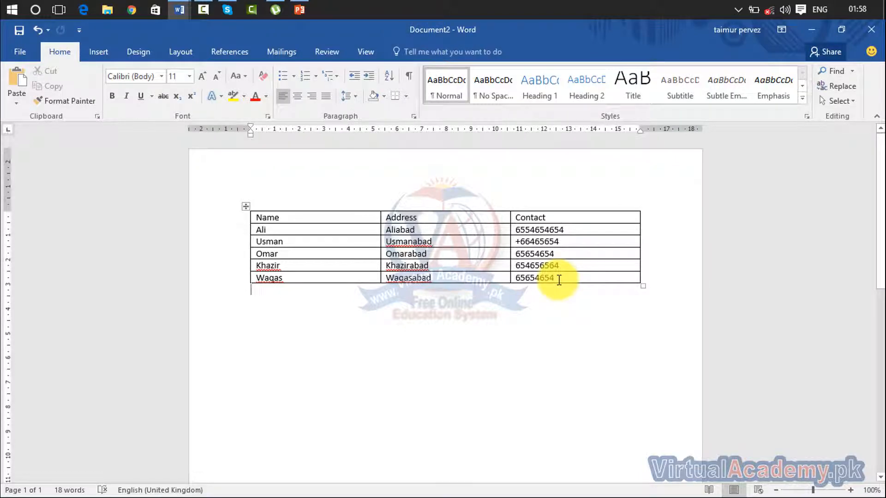
{"action": "key", "text": "ctrl+v"}
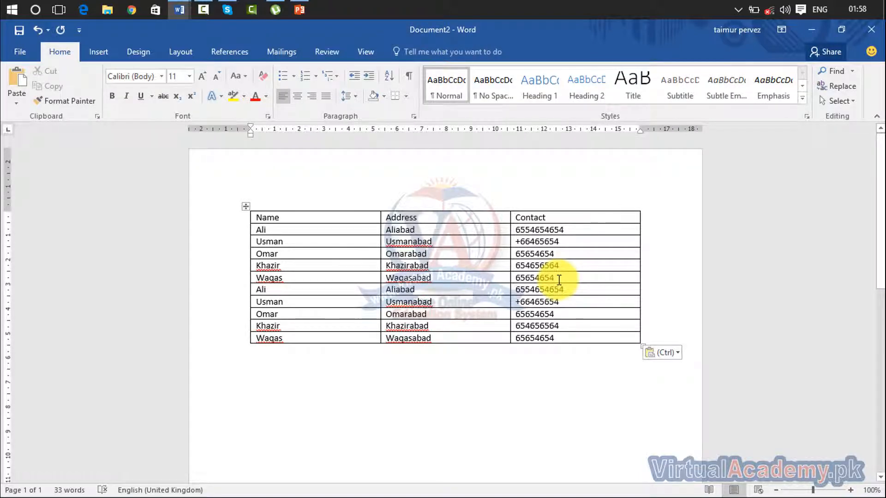
{"action": "key", "text": "ctrl+v"}
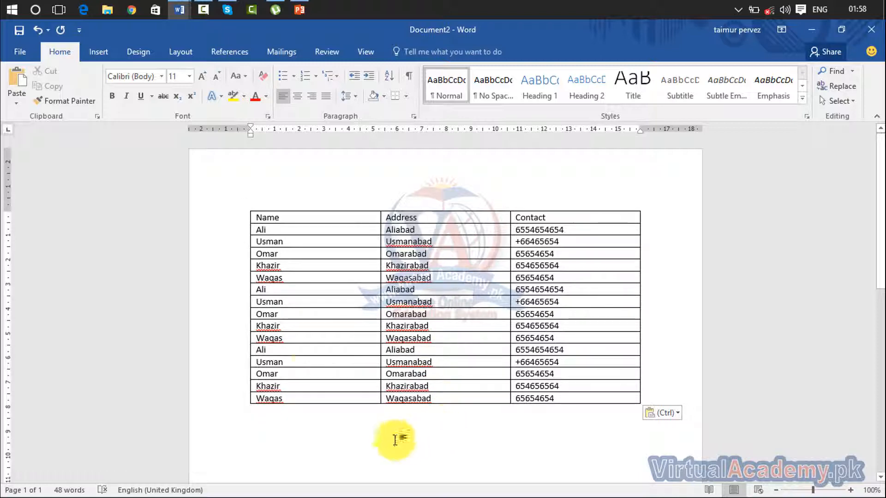
- Look through the Mailings Start Mail Merge and Select Recipients options without choosing one
{"action": "left_click", "coordinate": [289, 54]}
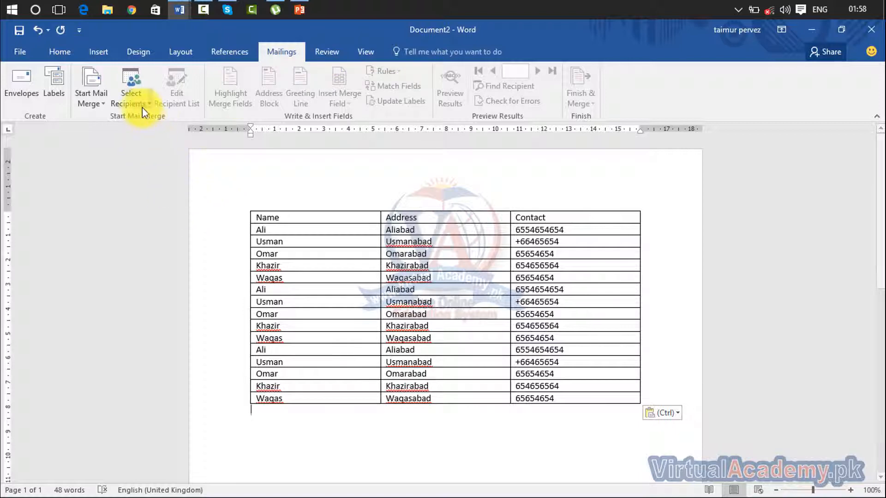
{"action": "left_click", "coordinate": [96, 102]}
{"action": "left_click", "coordinate": [136, 95]}
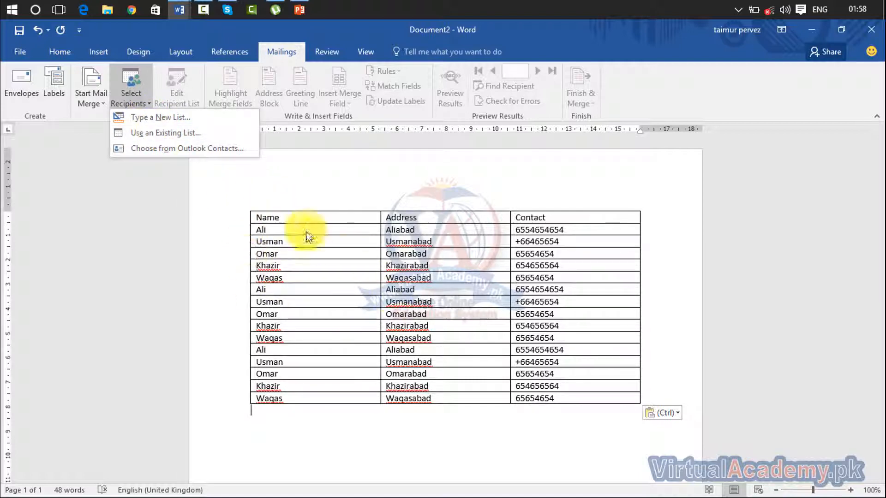
{"action": "left_click", "coordinate": [314, 406]}
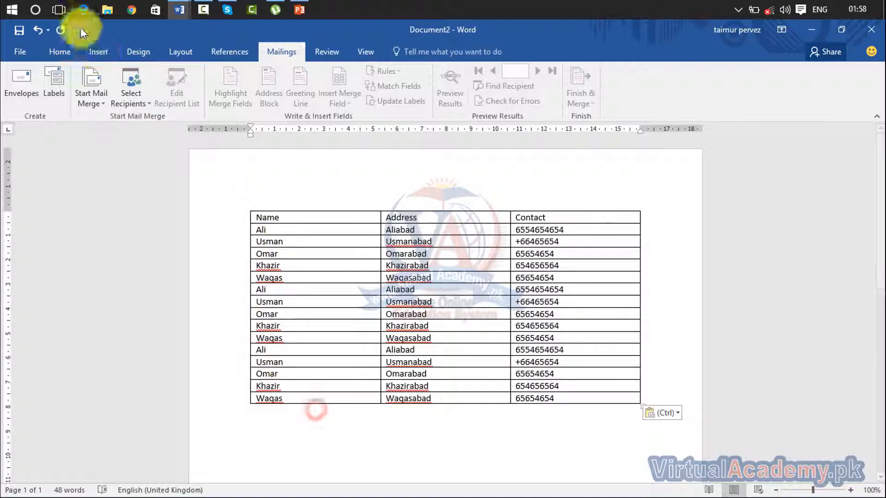
{"action": "left_click", "coordinate": [26, 49]}
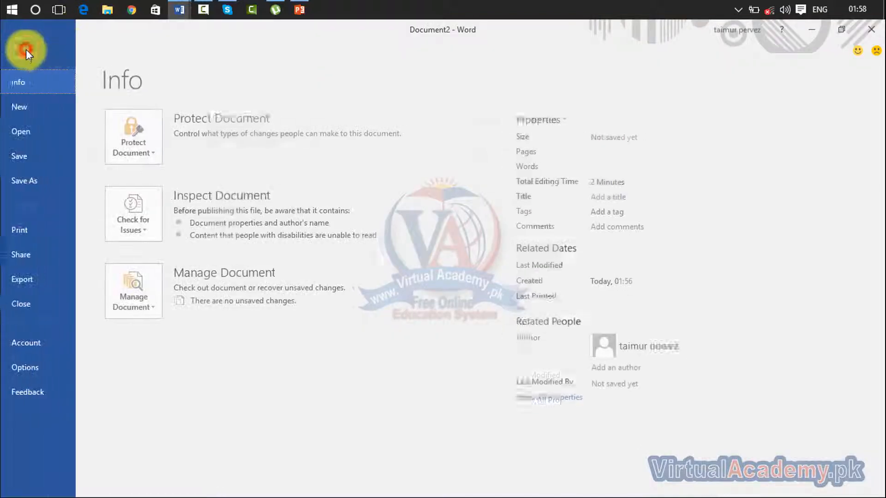
- Save the document to the Desktop as 'list', confirming replacement of the existing list file
{"action": "left_click", "coordinate": [30, 163]}
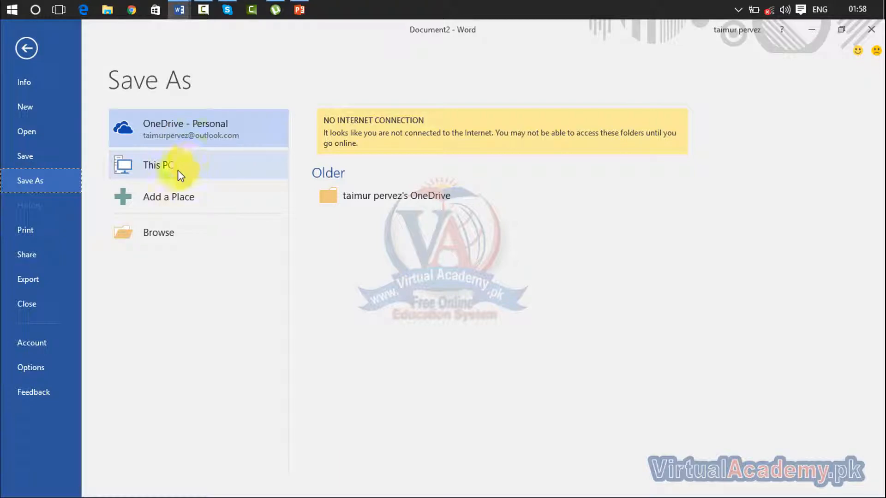
{"action": "double_click", "coordinate": [178, 169]}
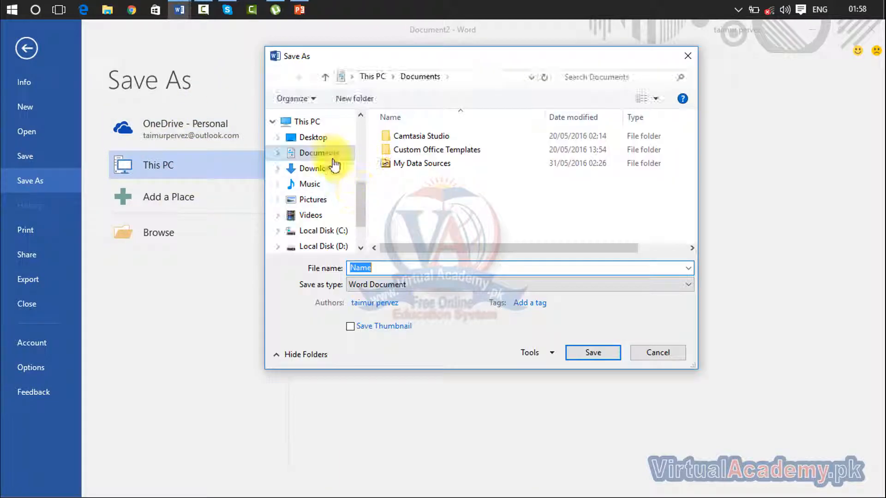
{"action": "left_click", "coordinate": [318, 138]}
{"action": "left_click", "coordinate": [582, 177]}
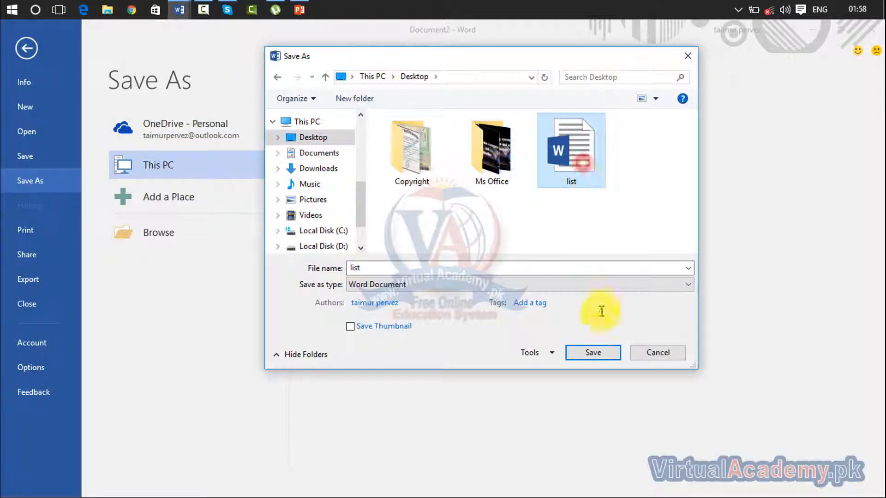
{"action": "left_click", "coordinate": [594, 353]}
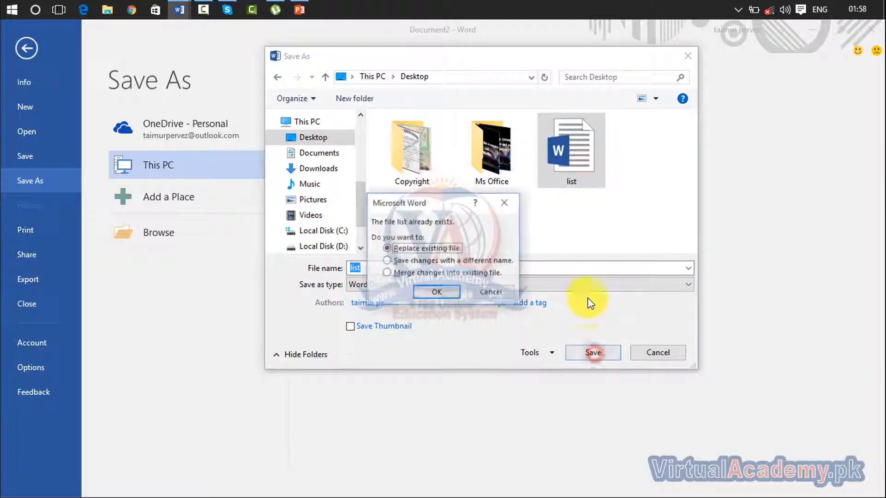
{"action": "left_click", "coordinate": [443, 292]}
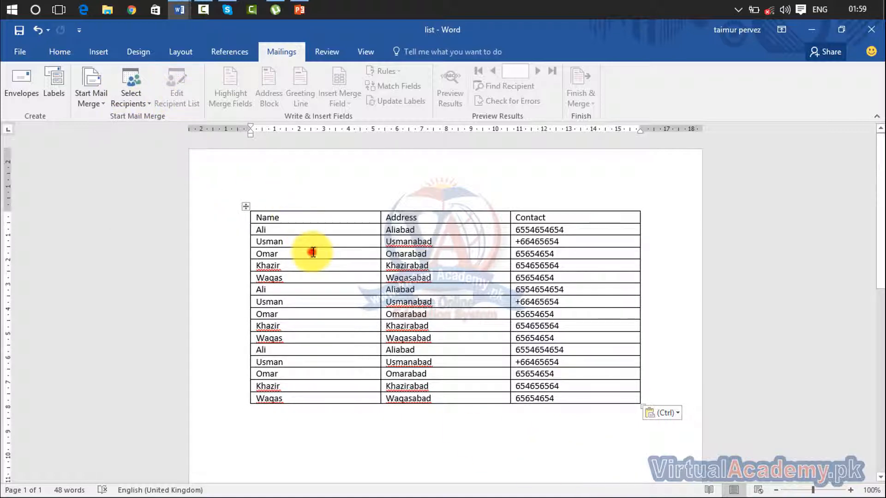
- Bring Document1 with its sample text back to the front, cursor at the document start
{"action": "left_click", "coordinate": [353, 302]}
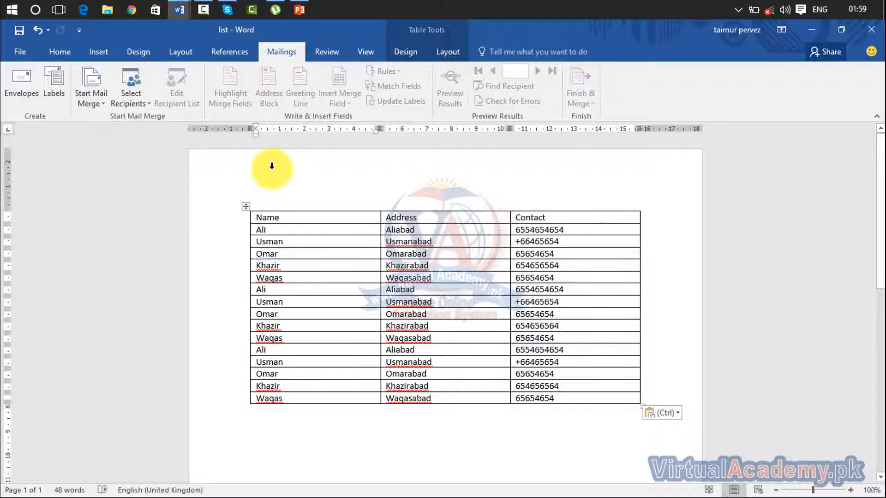
{"action": "left_click", "coordinate": [811, 30]}
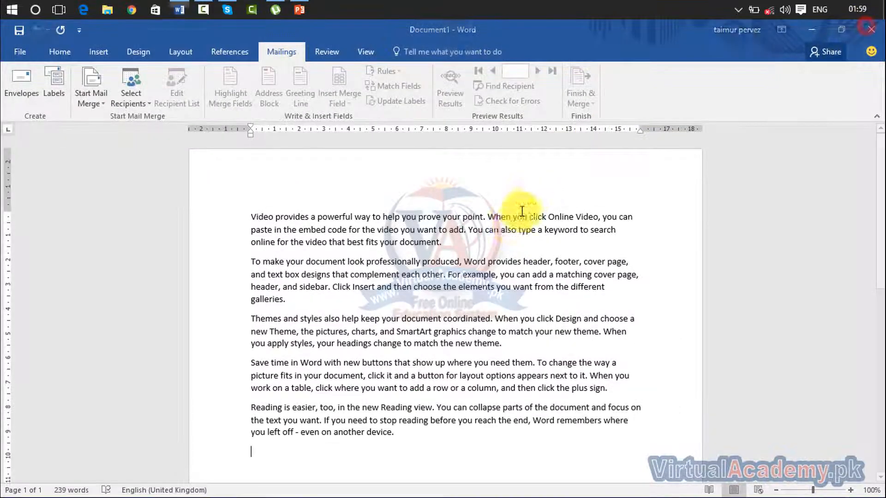
{"action": "left_click", "coordinate": [243, 218]}
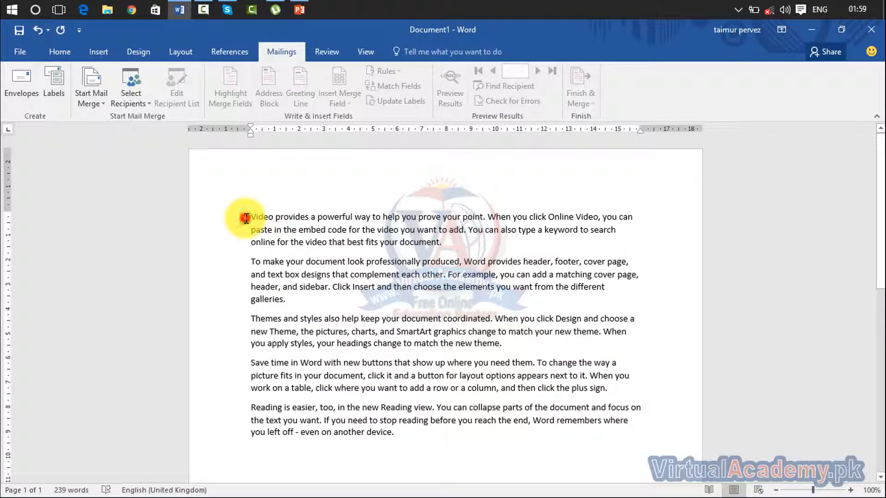
- Browse the Mailings Select Recipients and Start Mail Merge menus, ending with recipient source choices shown
{"action": "left_click", "coordinate": [126, 90]}
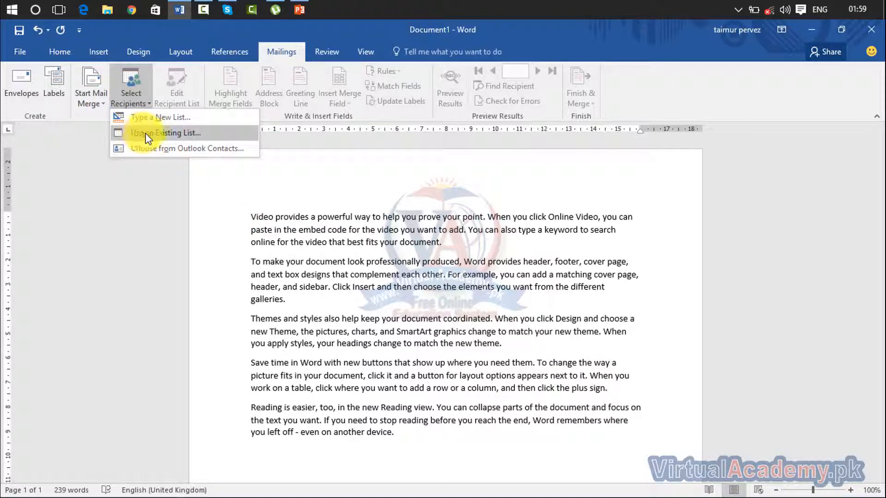
{"action": "left_click", "coordinate": [291, 235]}
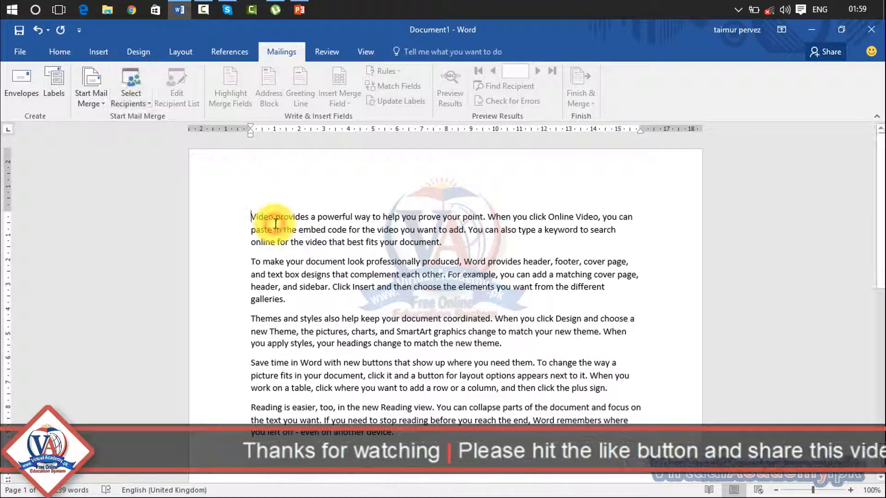
{"action": "left_click", "coordinate": [107, 101]}
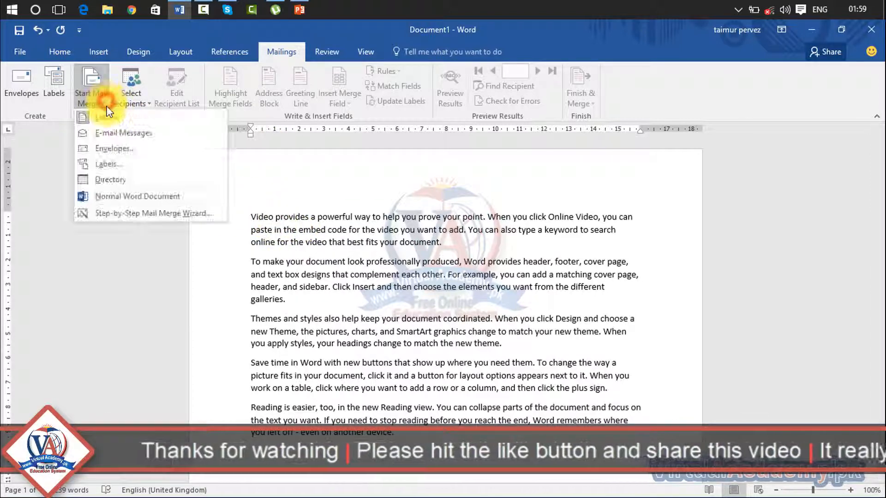
{"action": "left_click", "coordinate": [103, 120]}
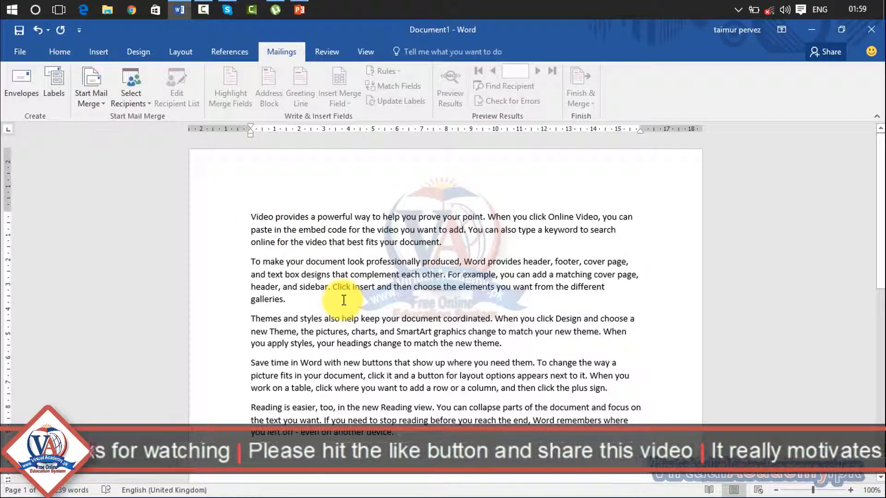
{"action": "left_click", "coordinate": [145, 101]}
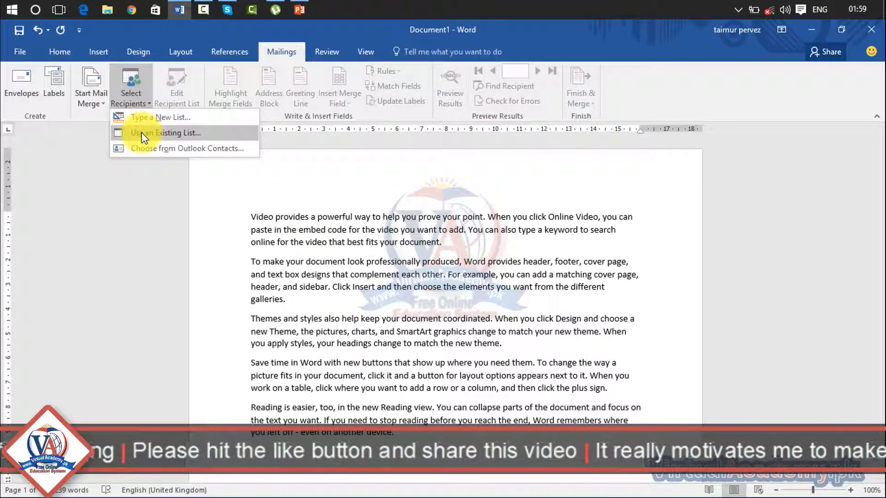
{"action": "left_click", "coordinate": [376, 346]}
{"action": "scroll", "coordinate": [391, 420], "scroll_direction": "down", "scroll_amount": 1}
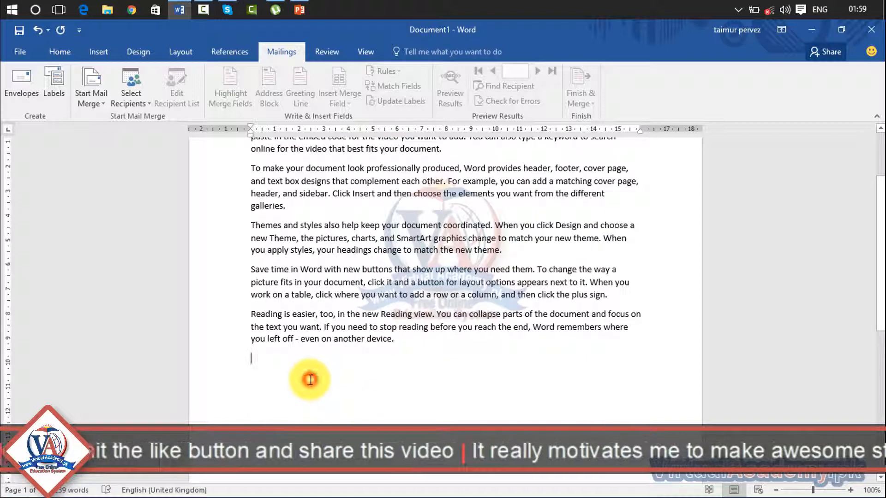
{"action": "left_click", "coordinate": [135, 95]}
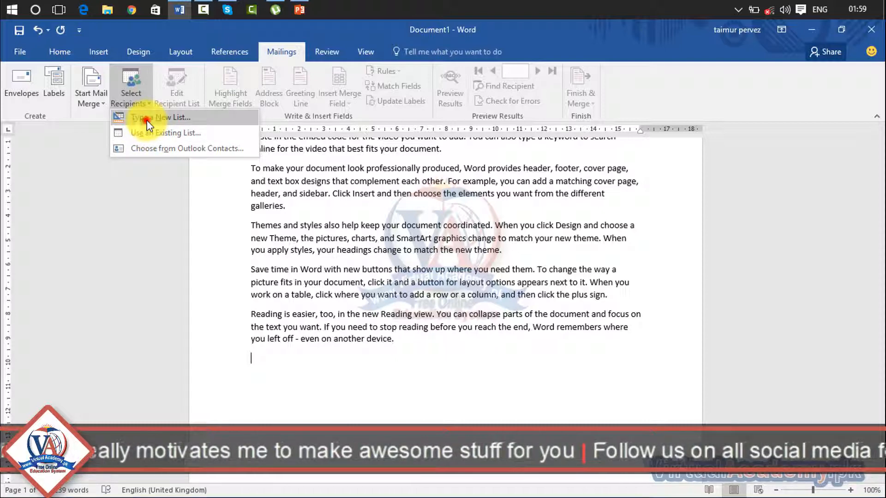
- Discard a stray new address list, then attach Desktop file 'list' via Use an Existing List
{"action": "left_click", "coordinate": [147, 120]}
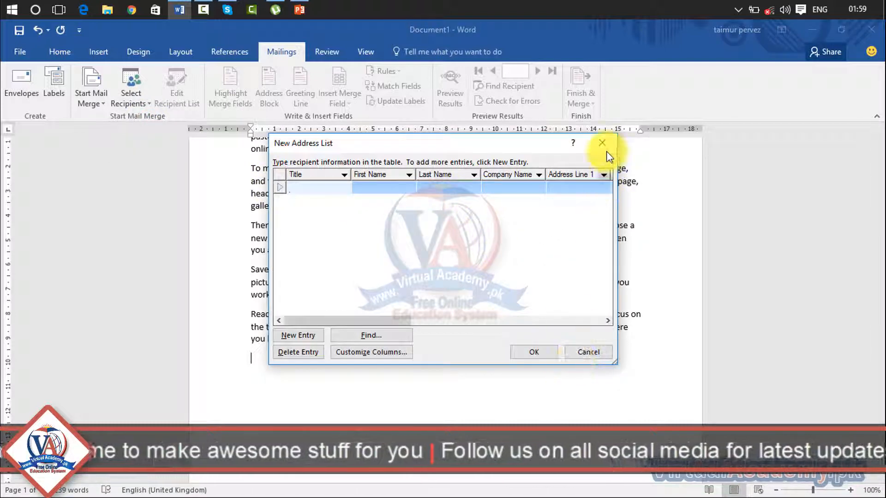
{"action": "left_click", "coordinate": [602, 144]}
{"action": "left_click", "coordinate": [135, 95]}
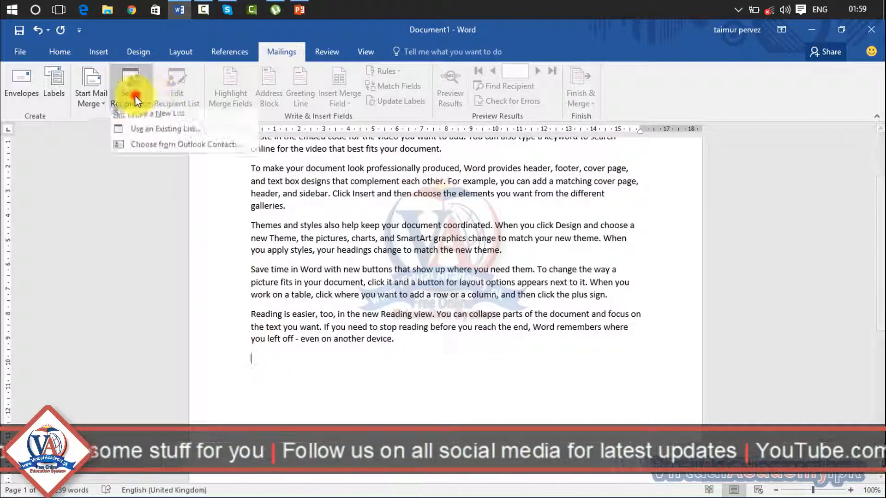
{"action": "left_click", "coordinate": [138, 128]}
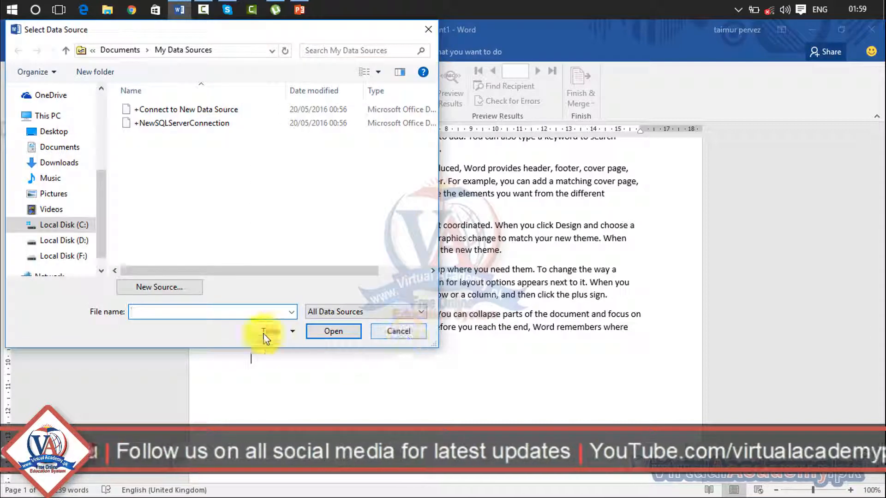
{"action": "left_click", "coordinate": [57, 132]}
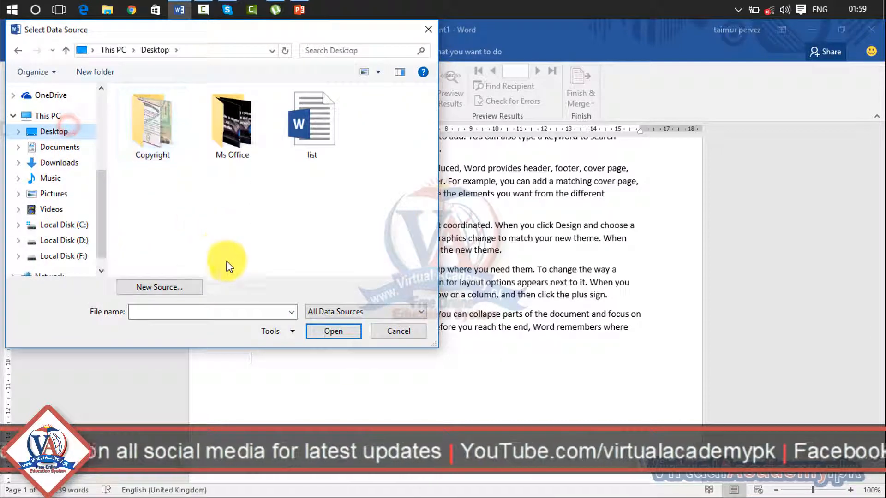
{"action": "left_click", "coordinate": [286, 159]}
{"action": "left_click_drag", "start_coordinate": [323, 29], "coordinate": [502, 225]}
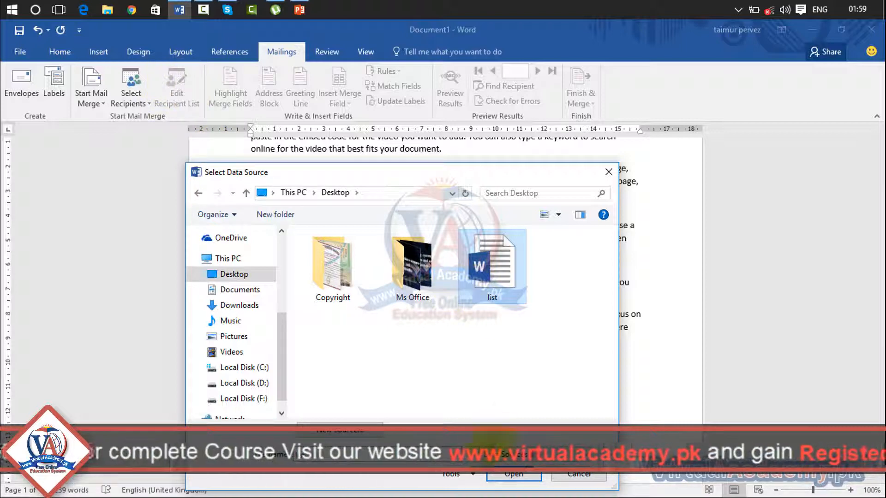
{"action": "left_click", "coordinate": [507, 474]}
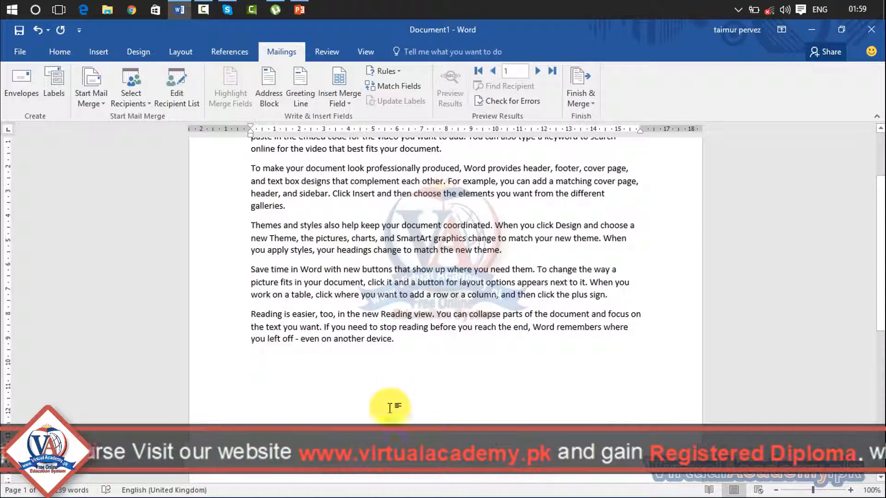
{"action": "left_click", "coordinate": [181, 93]}
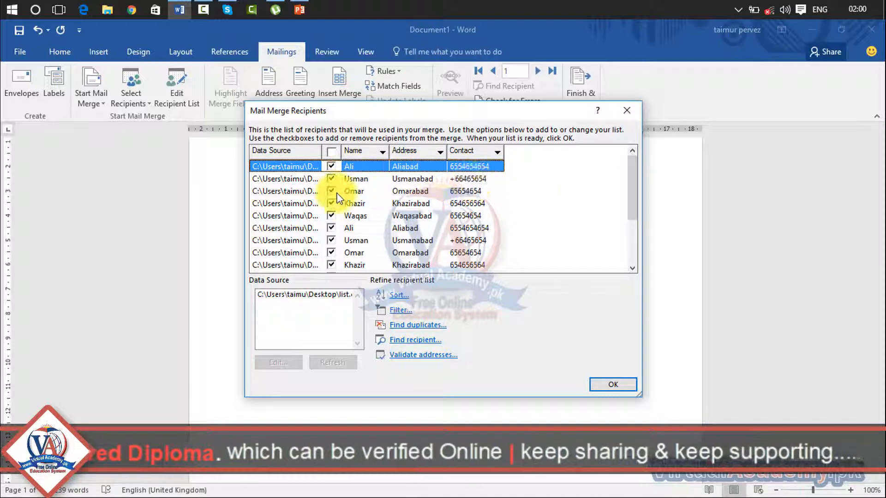
{"action": "scroll", "coordinate": [484, 199], "scroll_direction": "down", "scroll_amount": 2}
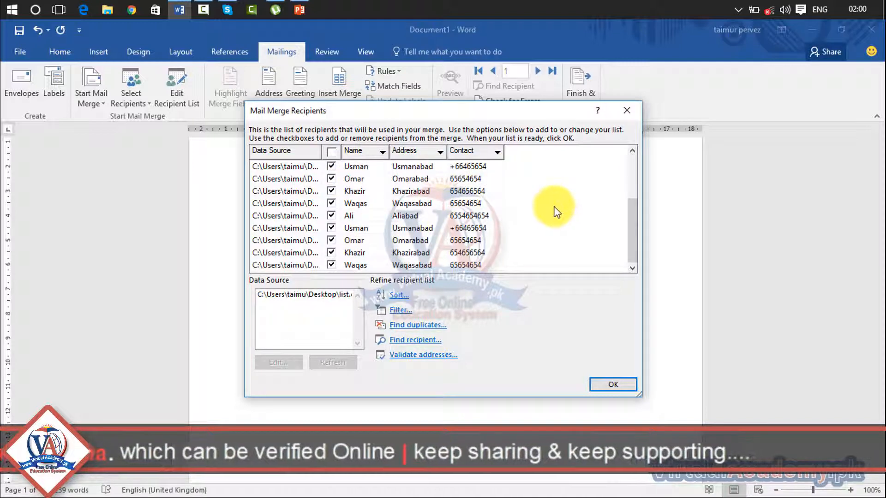
{"action": "scroll", "coordinate": [554, 206], "scroll_direction": "up", "scroll_amount": 2}
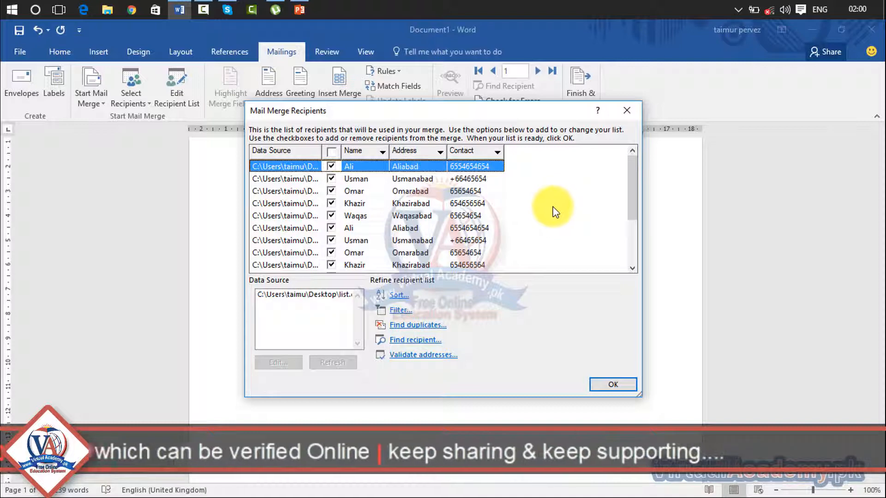
{"action": "left_click", "coordinate": [609, 385]}
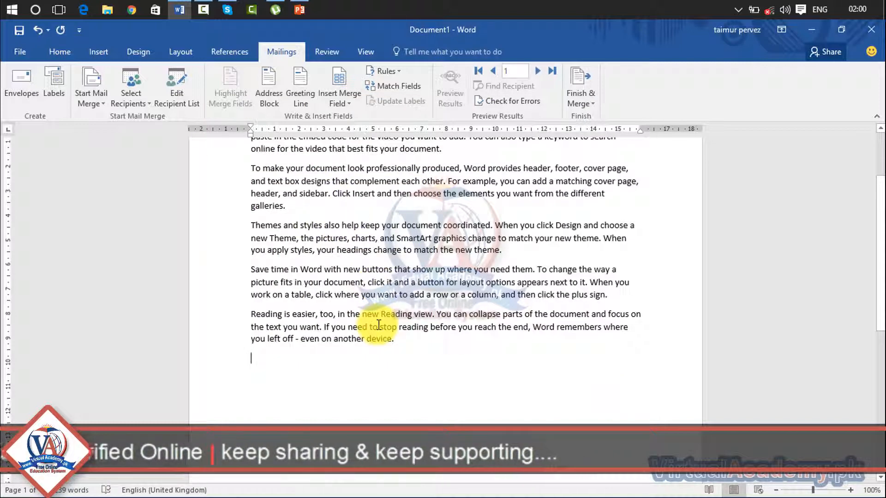
{"action": "left_click", "coordinate": [188, 87]}
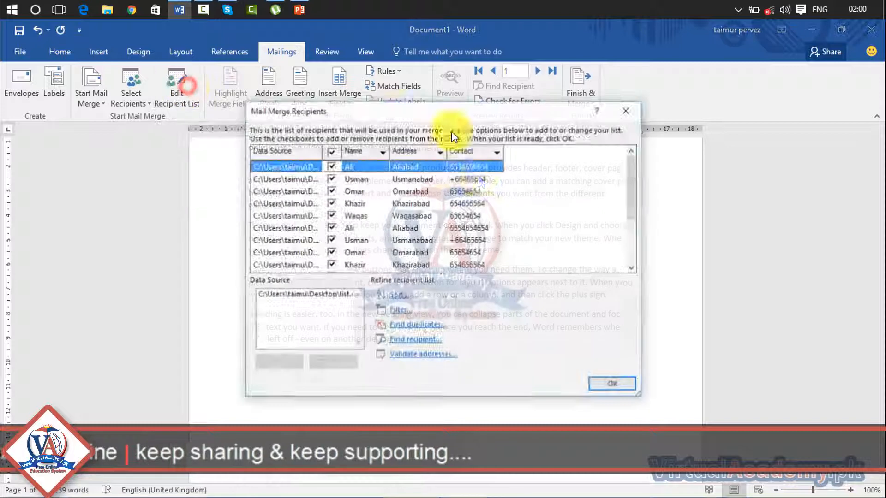
{"action": "left_click", "coordinate": [331, 203]}
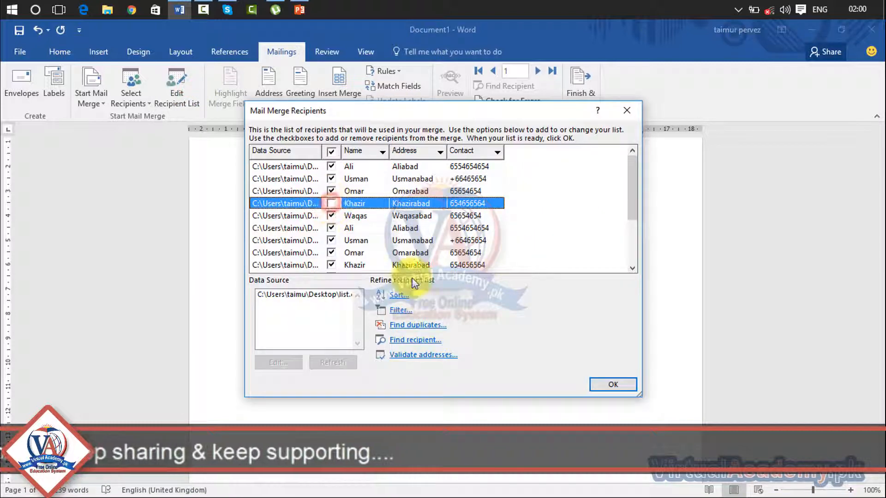
{"action": "left_click", "coordinate": [331, 179]}
{"action": "left_click", "coordinate": [331, 203]}
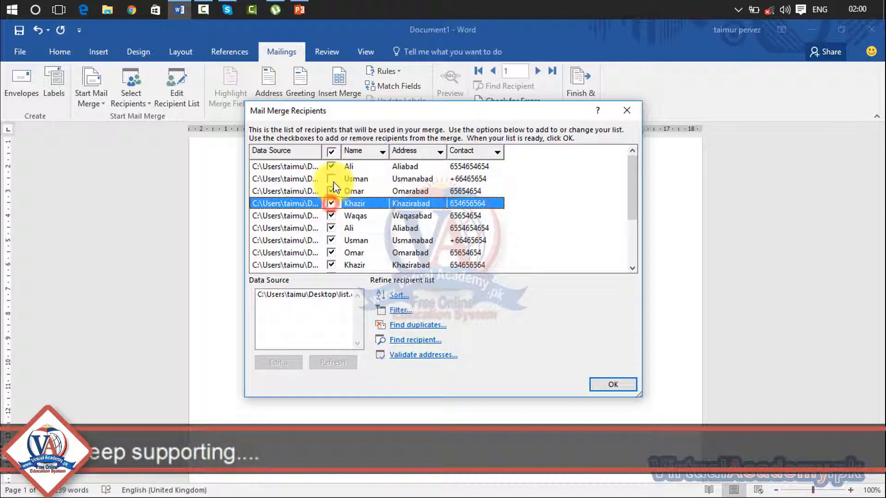
{"action": "left_click", "coordinate": [331, 179]}
{"action": "left_click", "coordinate": [631, 385]}
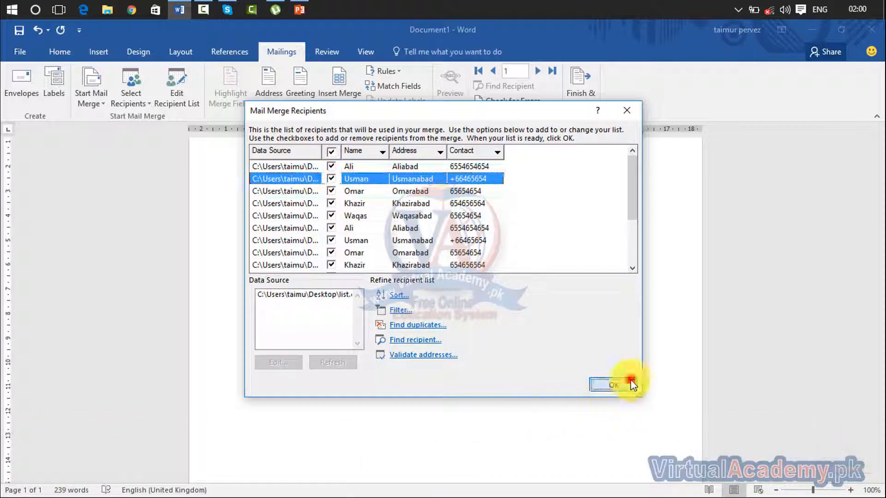